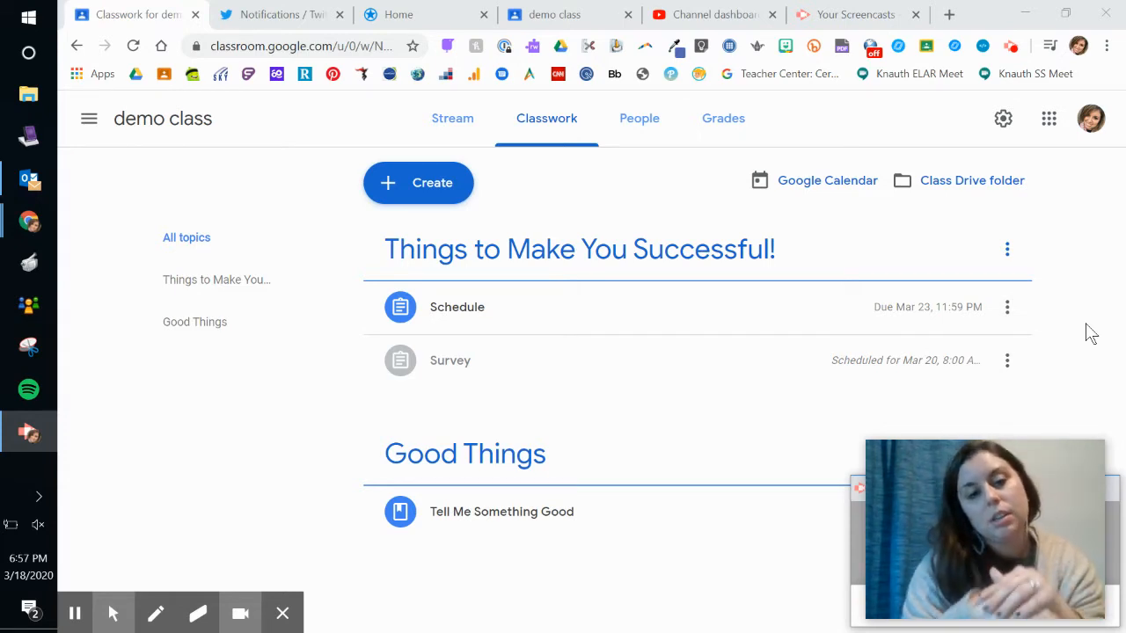
Step: Start reusing an existing post and choose the 19-20 ELAR class as its source
left_click(417, 183)
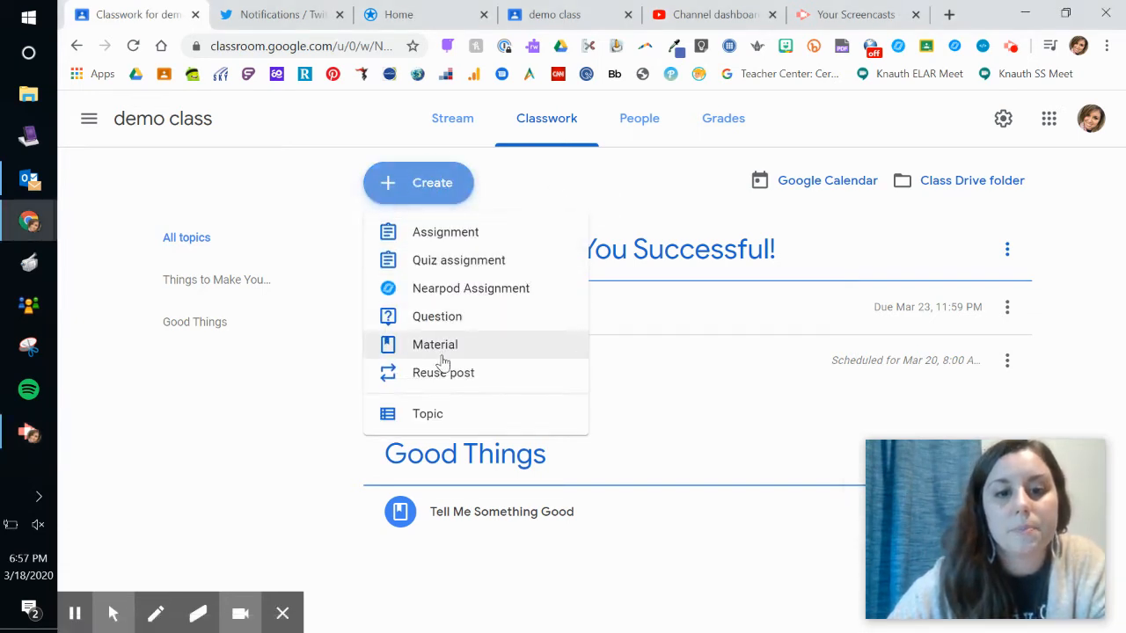
left_click(456, 378)
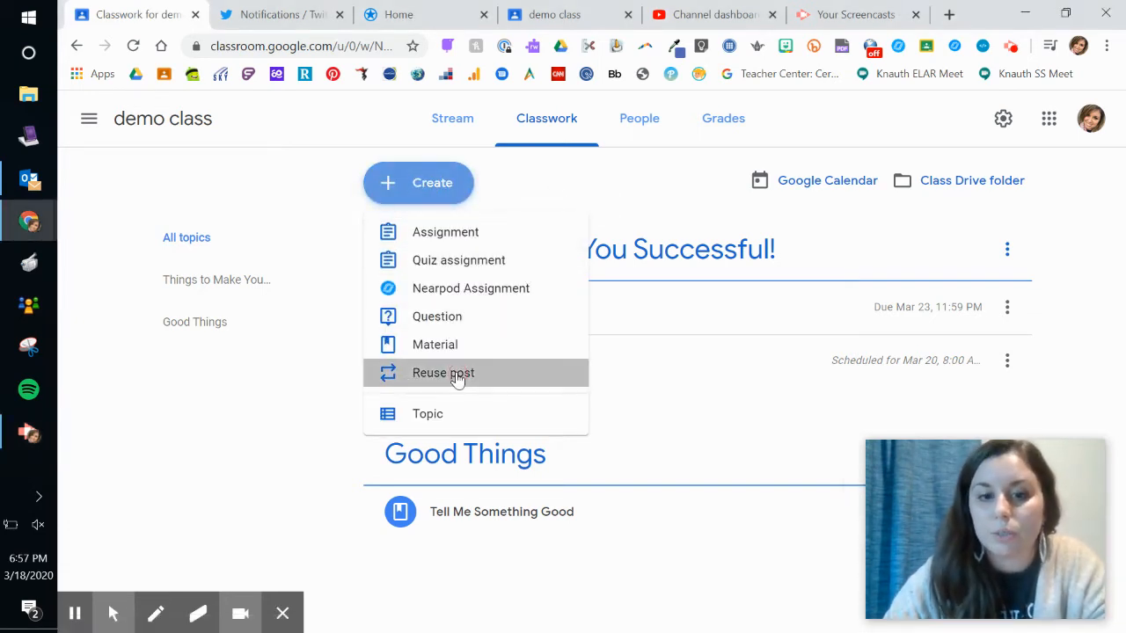
left_click(646, 325)
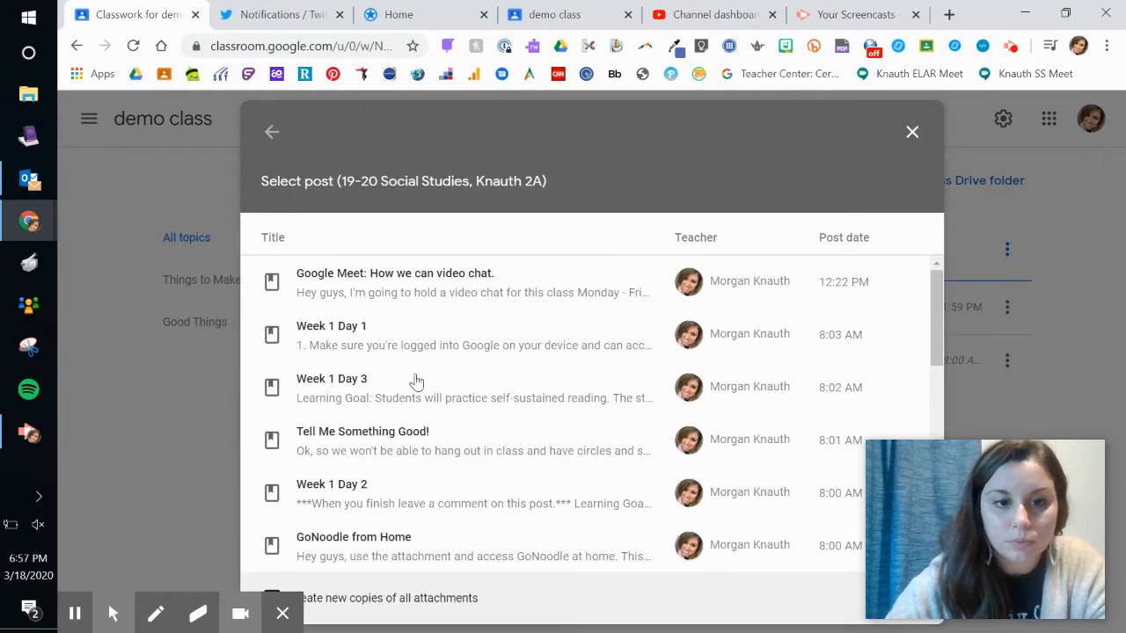
scroll(535, 438, "down", 3)
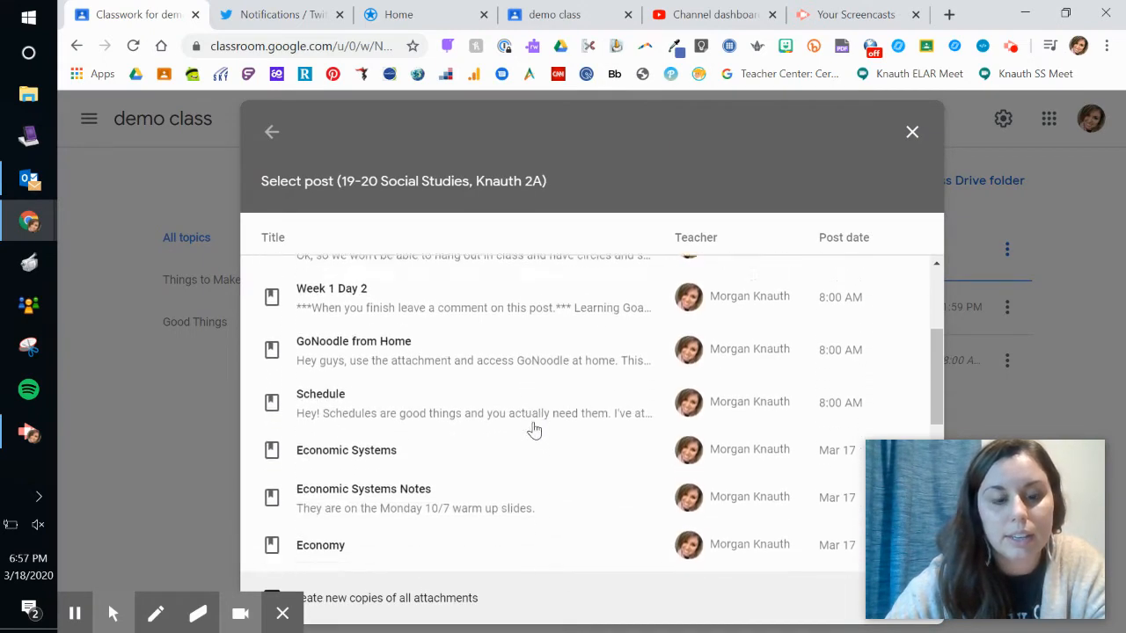
scroll(535, 430, "up", 1)
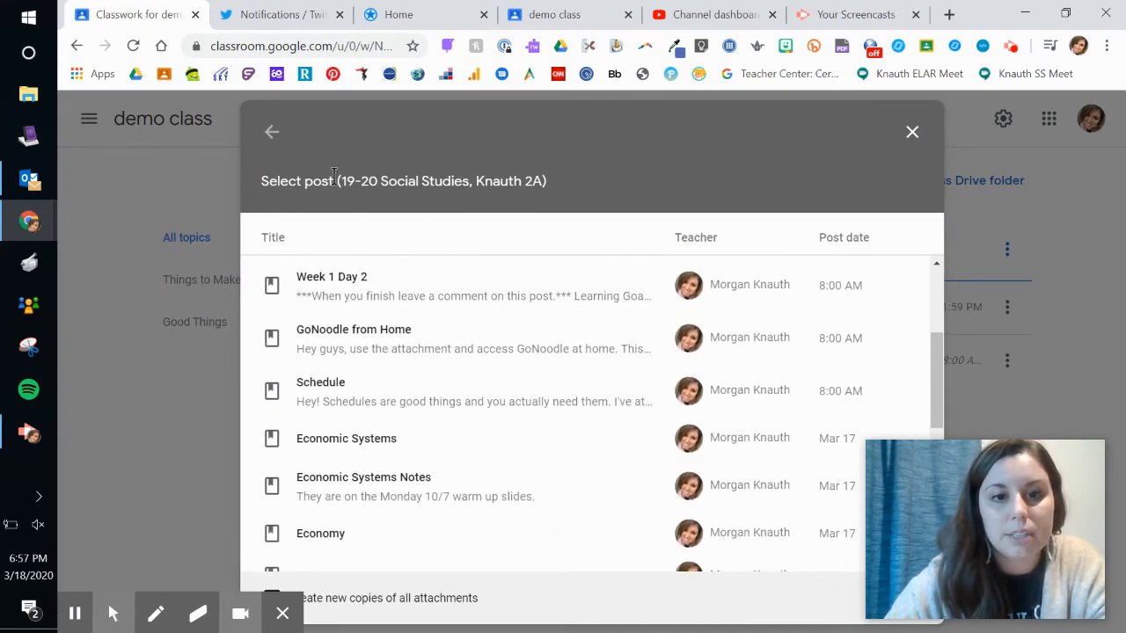
left_click(272, 134)
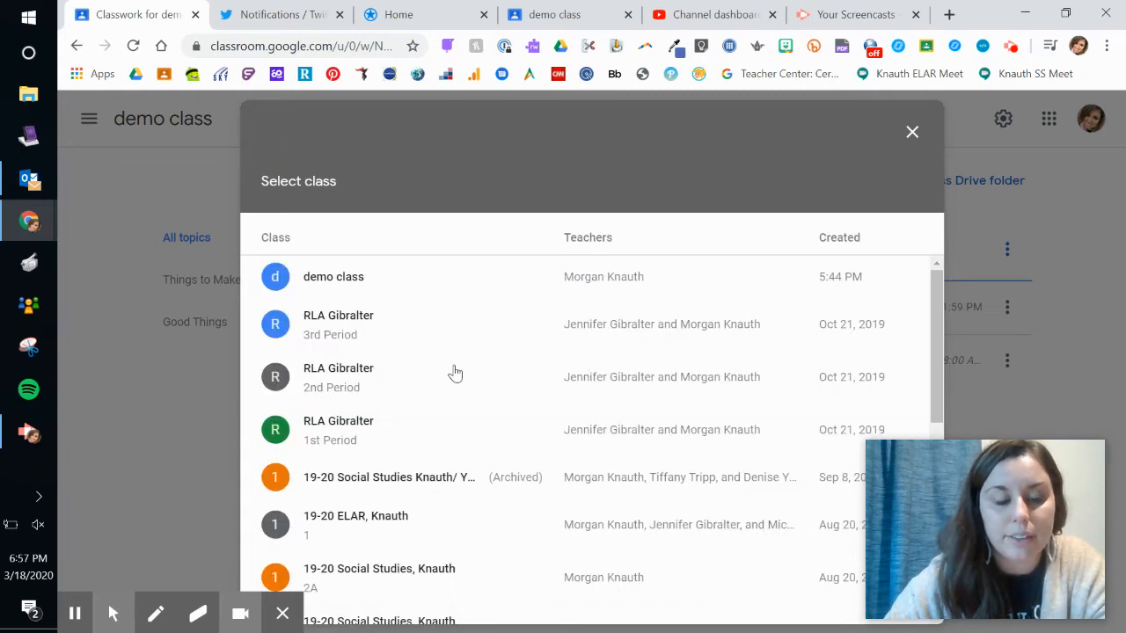
scroll(488, 533, "down", 3)
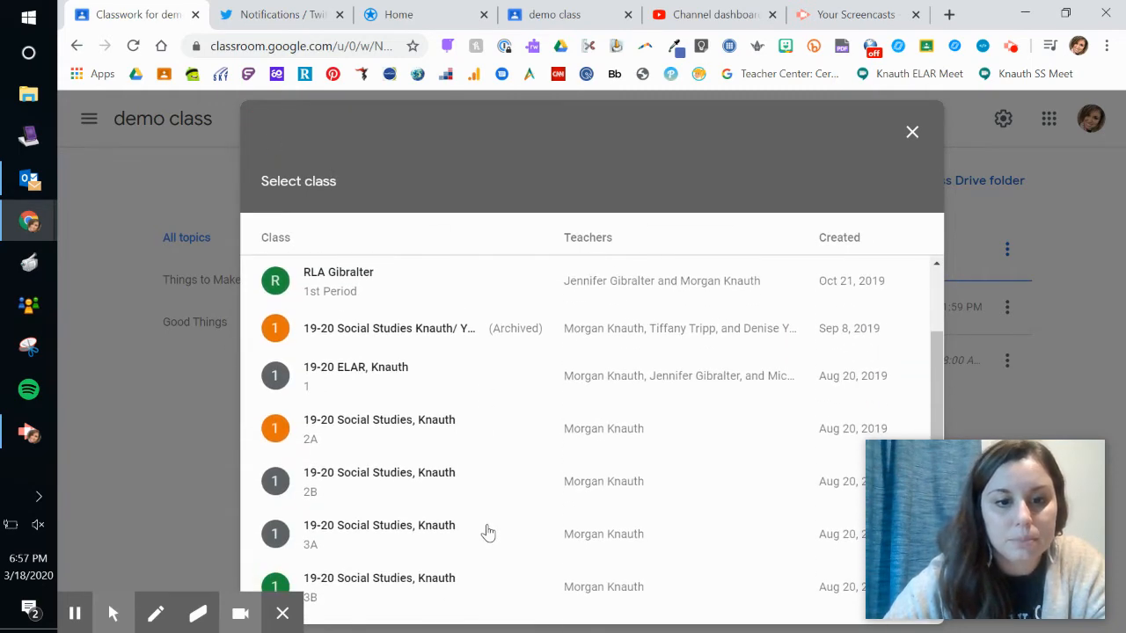
left_click(391, 370)
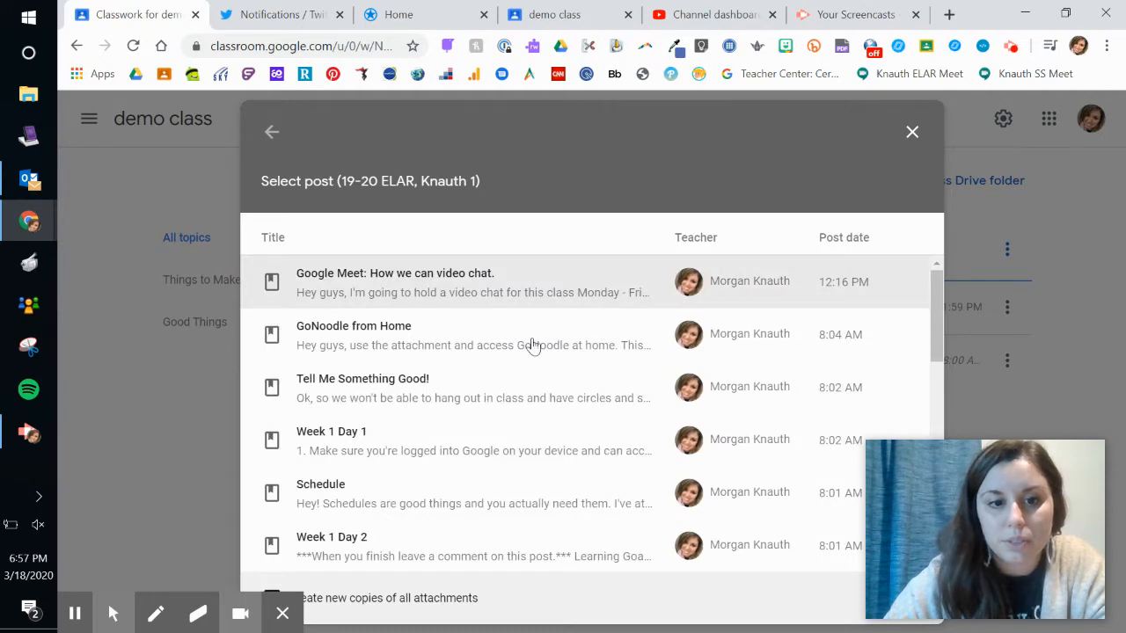
Step: Reuse the "Informational Writing Digital Presentation" assignment from that class's post list
scroll(503, 413, "down", 10)
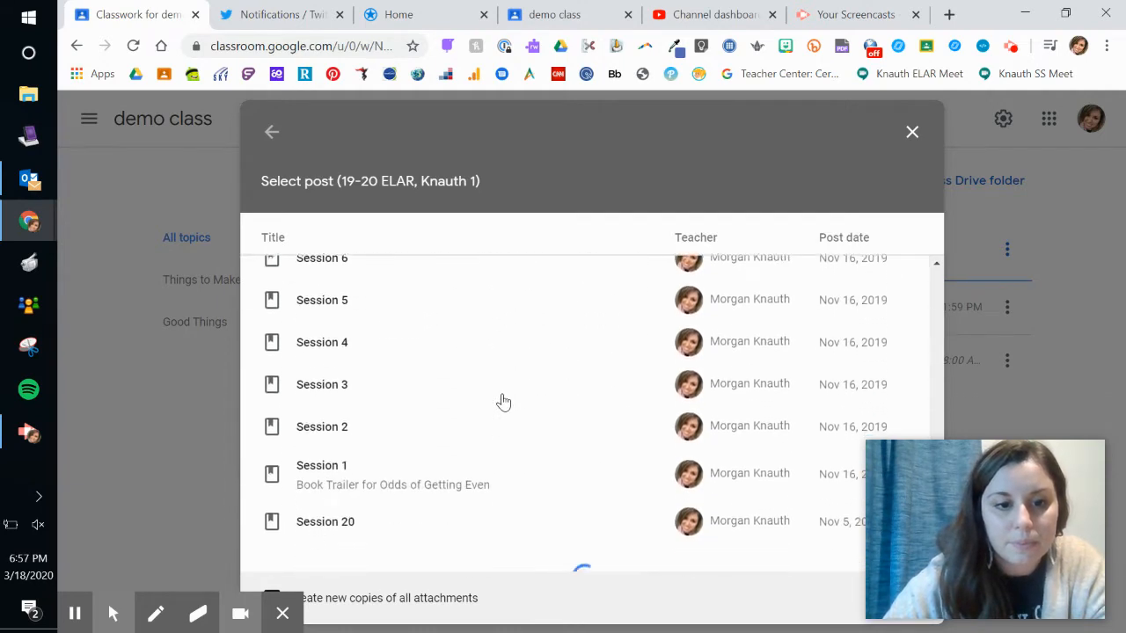
scroll(502, 402, "down", 8)
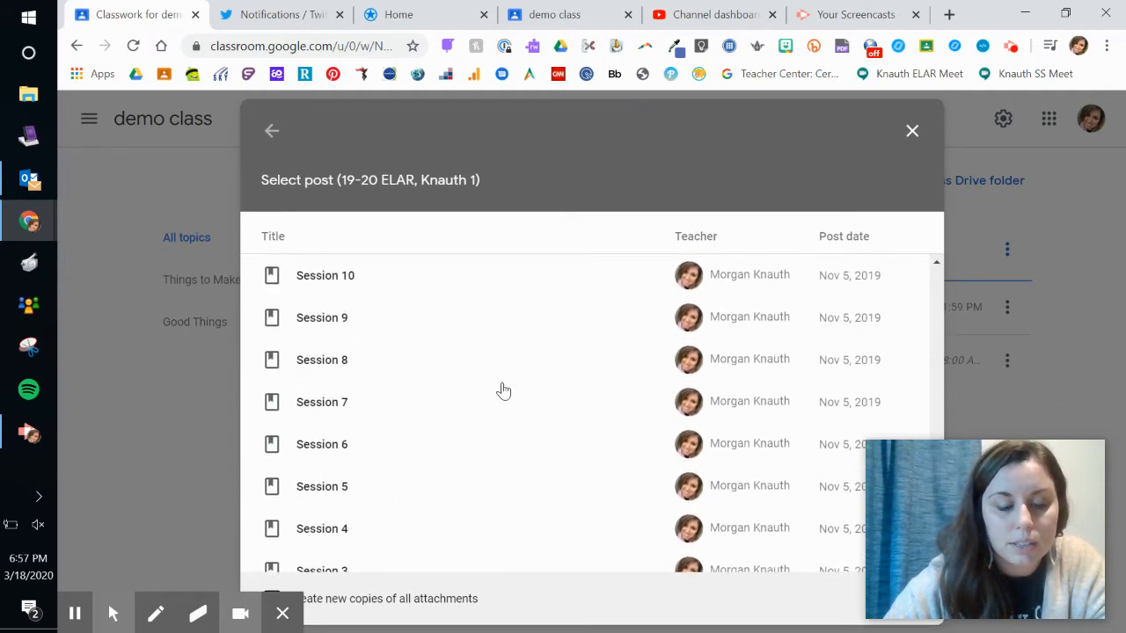
scroll(503, 391, "down", 10)
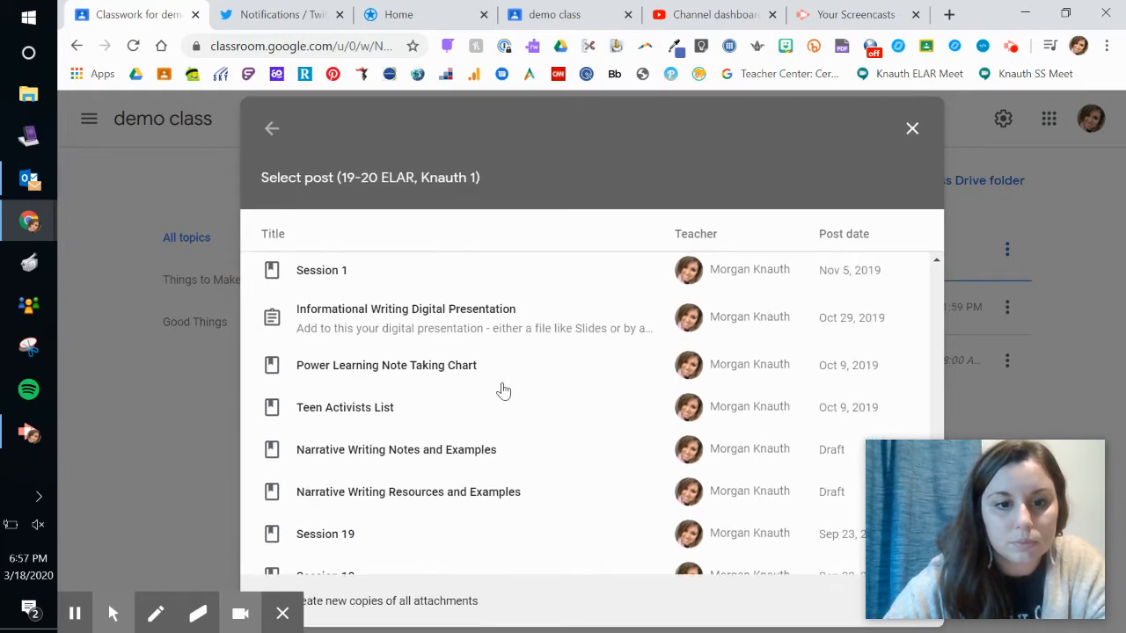
scroll(503, 390, "up", 1)
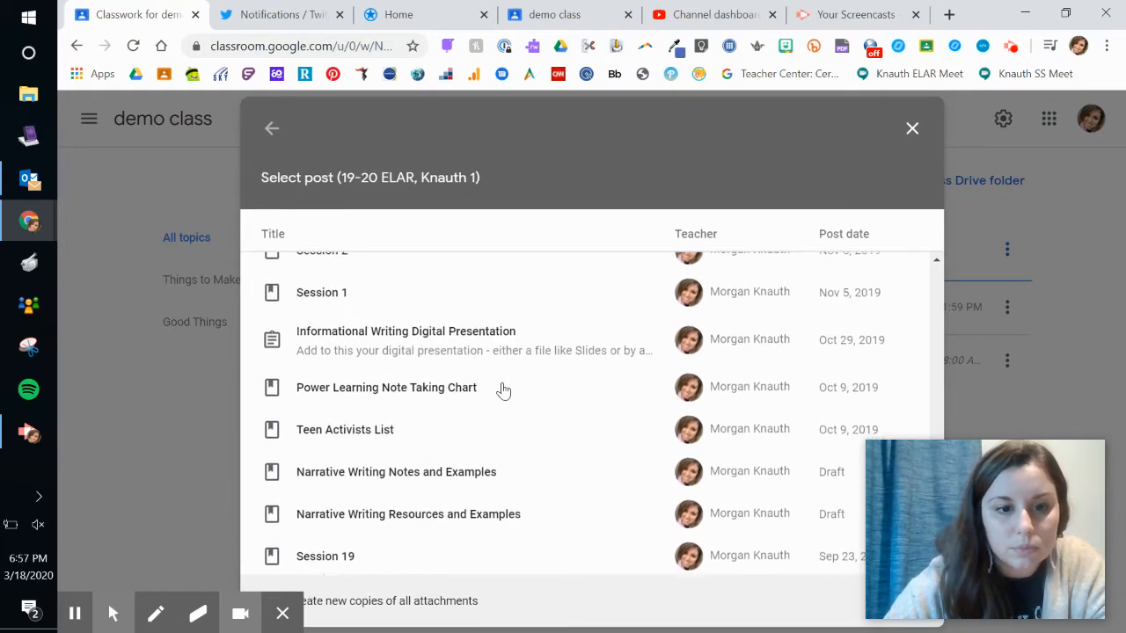
left_click(438, 359)
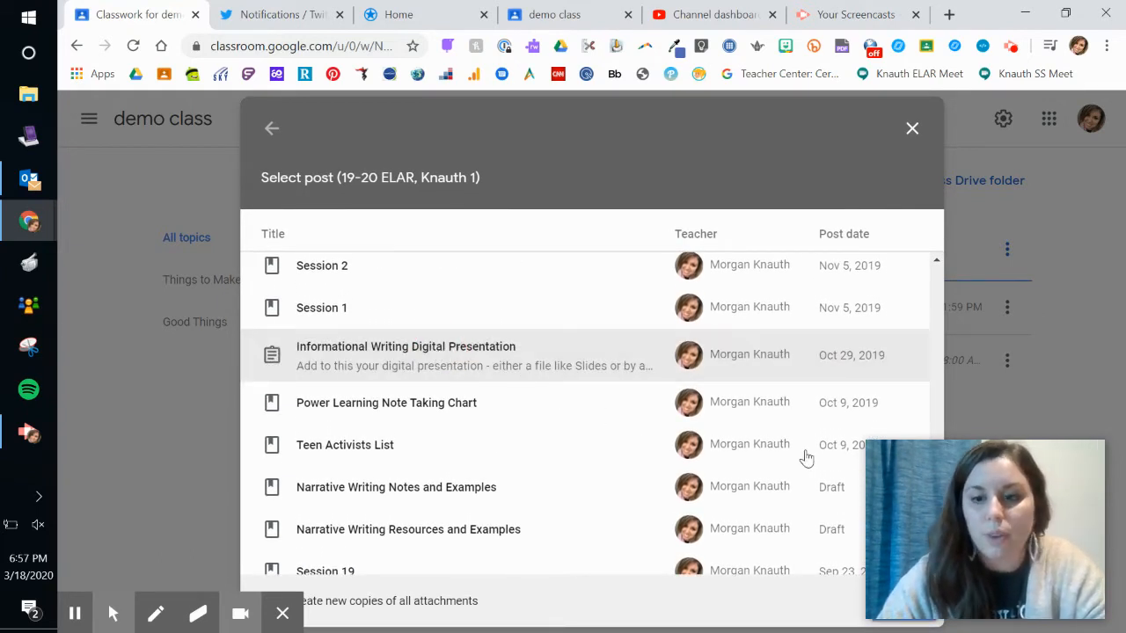
left_click_drag(995, 553, 1017, 393)
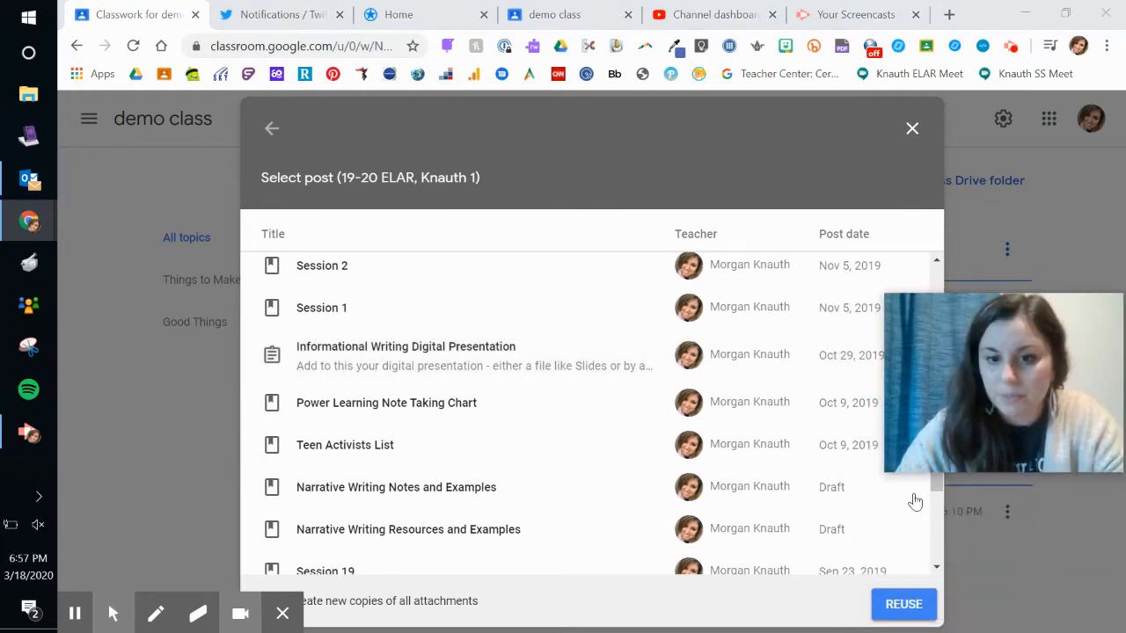
left_click(528, 358)
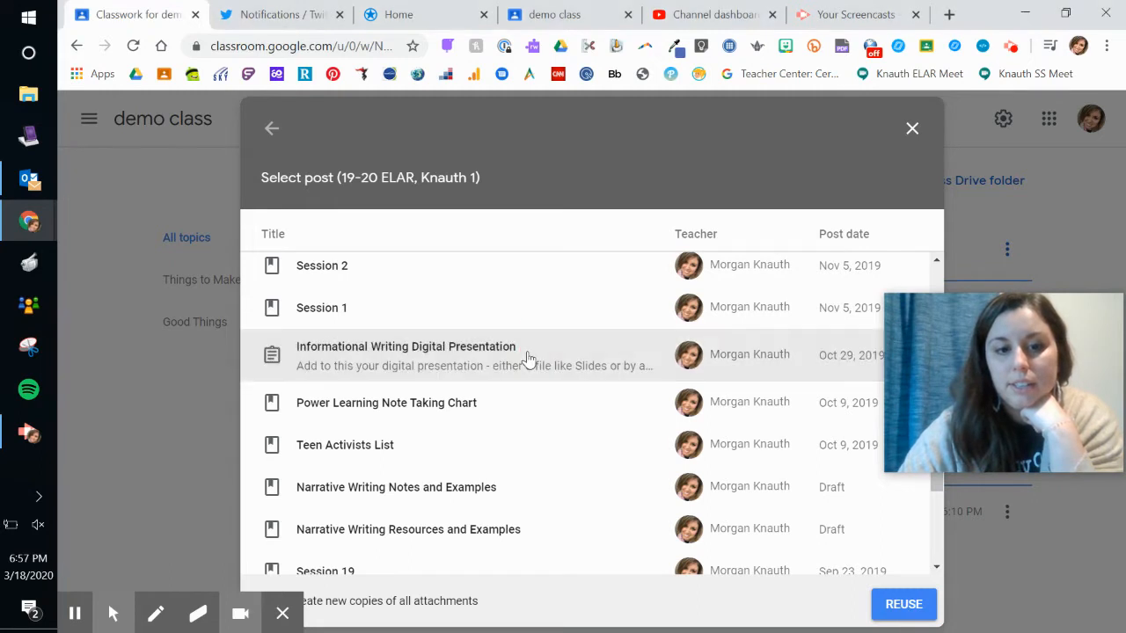
left_click(915, 607)
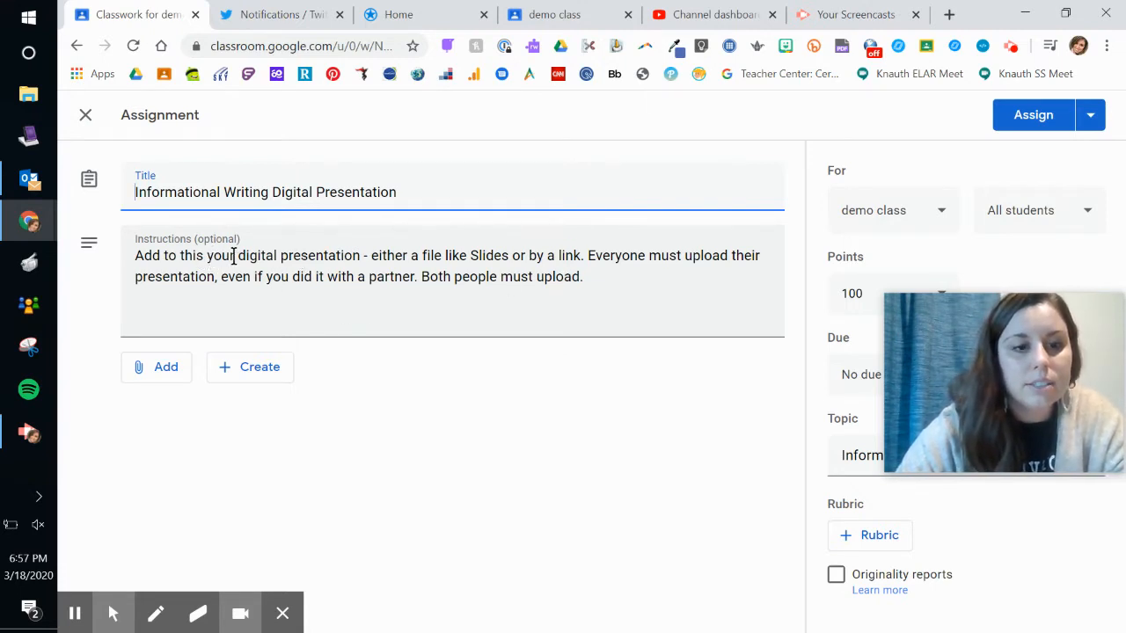
Step: Delete the words "to this" from the instructions so they begin "Add your digital presentation"
left_click(207, 255)
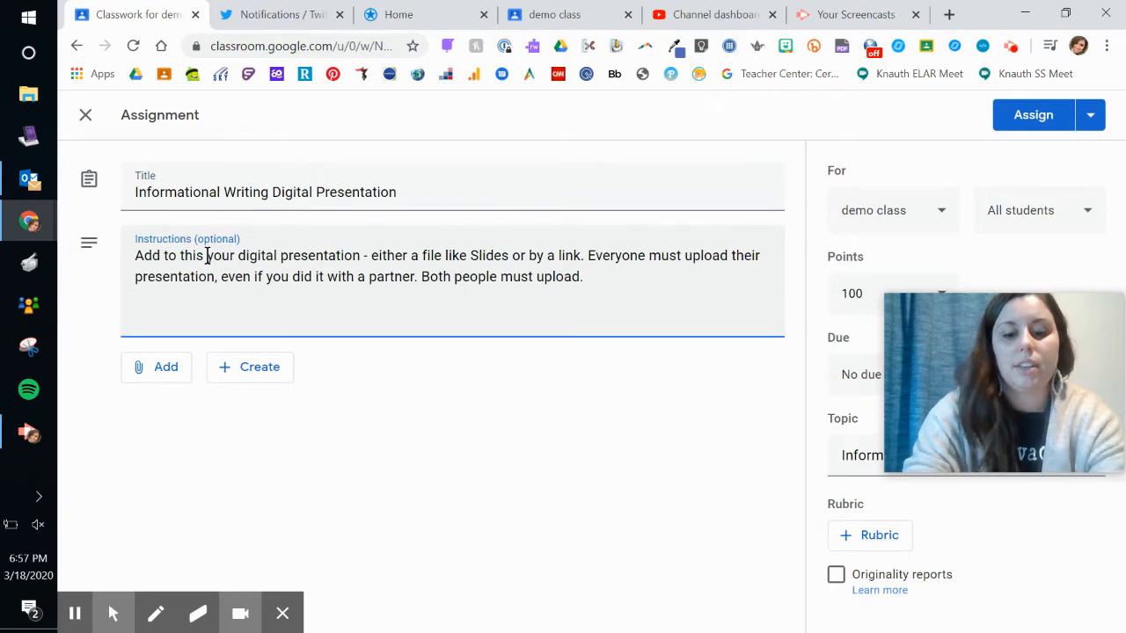
key("BackSpace")
key("BackSpace")
key("BackSpace")
key("BackSpace")
key("BackSpace")
key("BackSpace")
key("BackSpace")
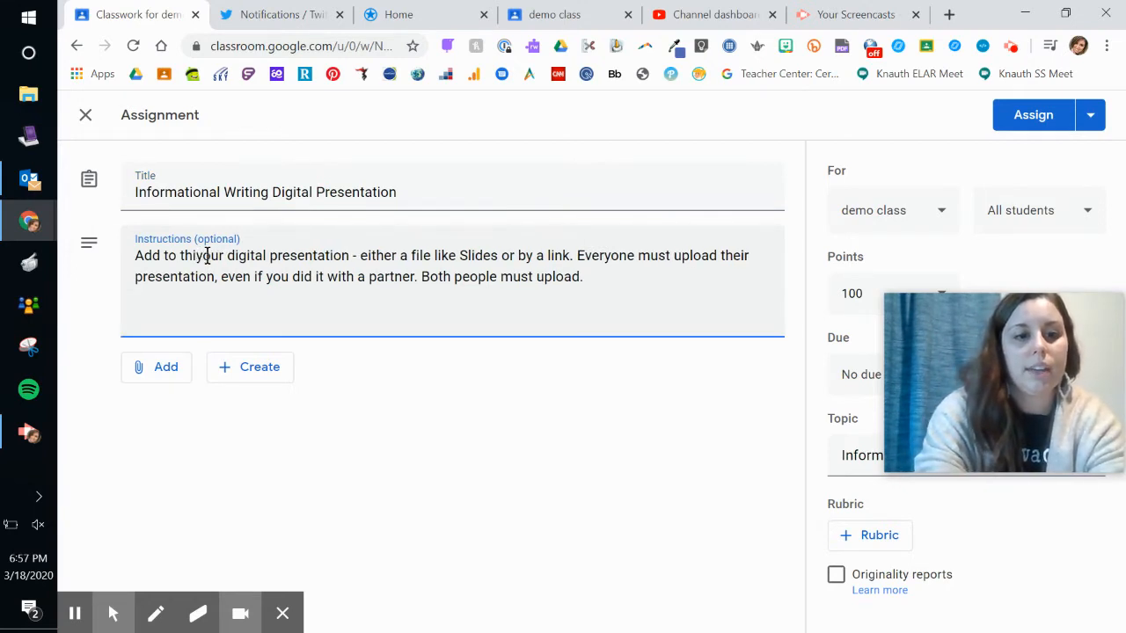
key("BackSpace")
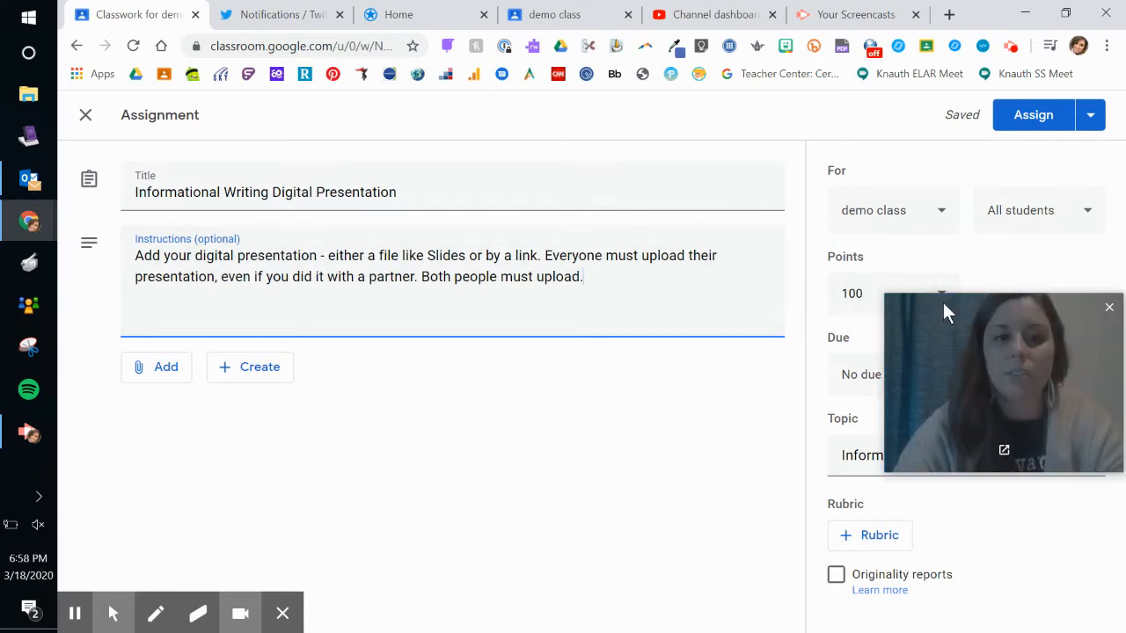
left_click_drag(1041, 327, 563, 472)
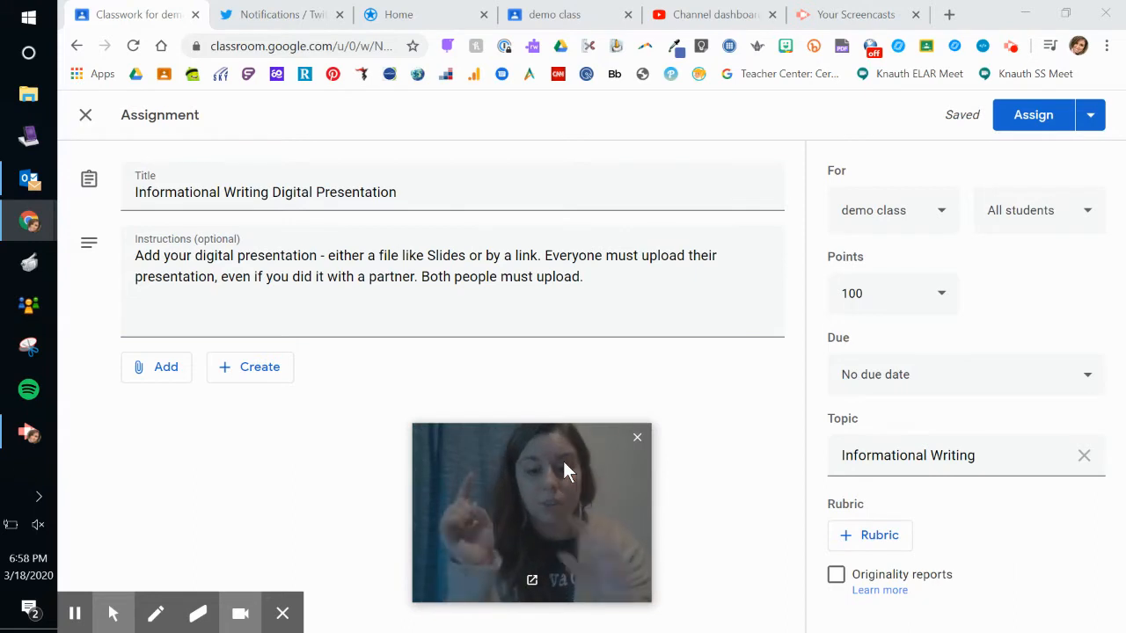
Step: Attach a new blank Google Slides presentation to the assignment and set it to make a copy for each student
left_click(227, 376)
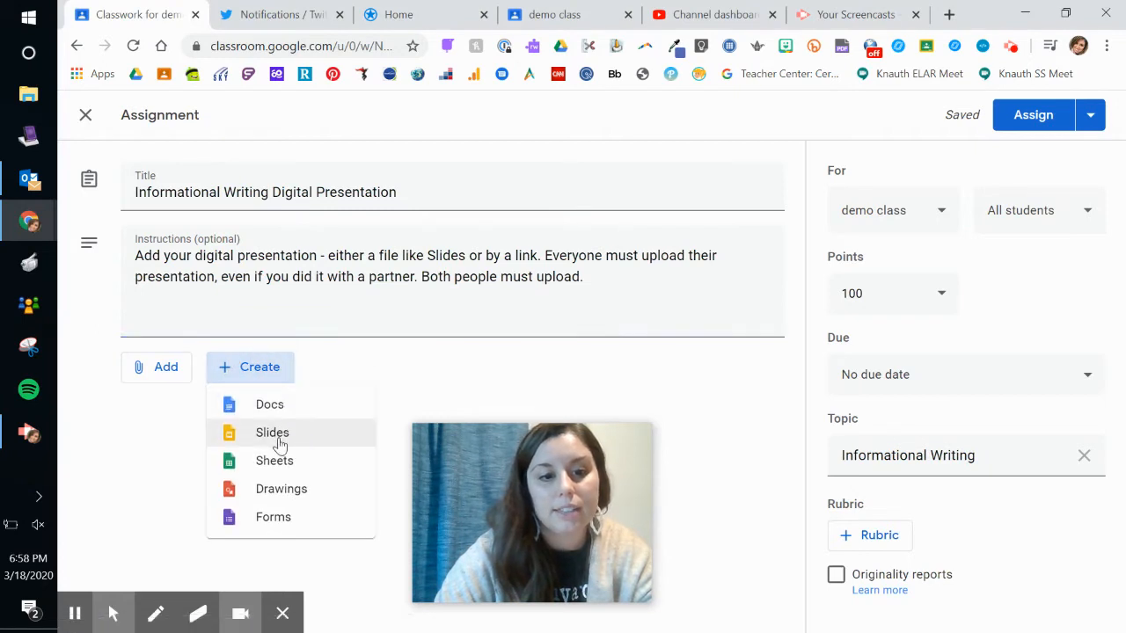
left_click(279, 445)
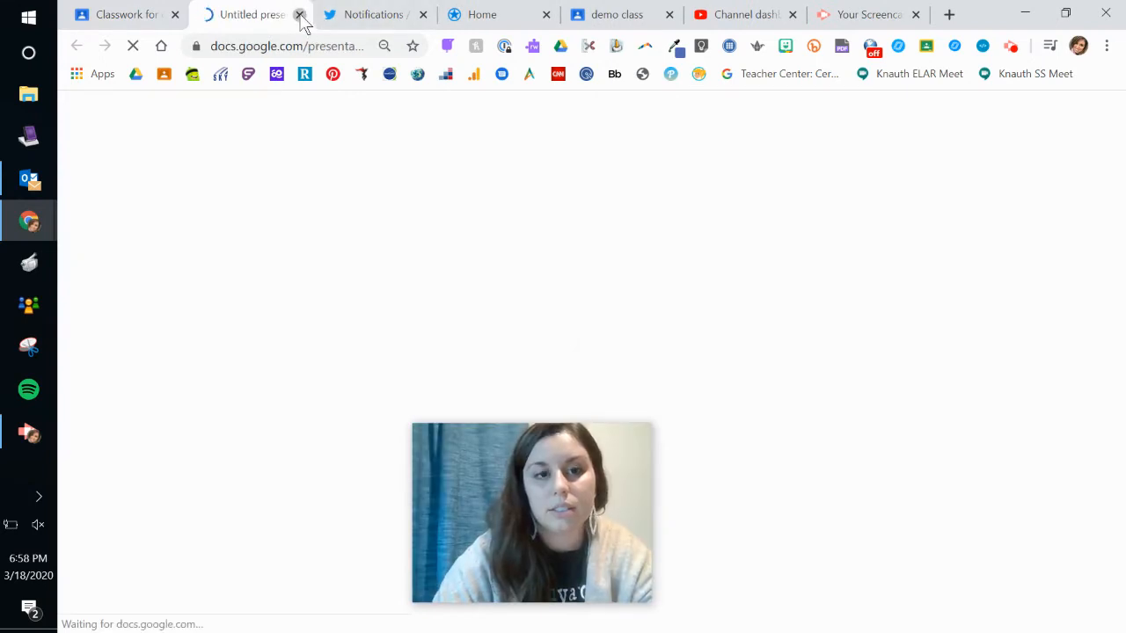
left_click(300, 16)
left_click(524, 517)
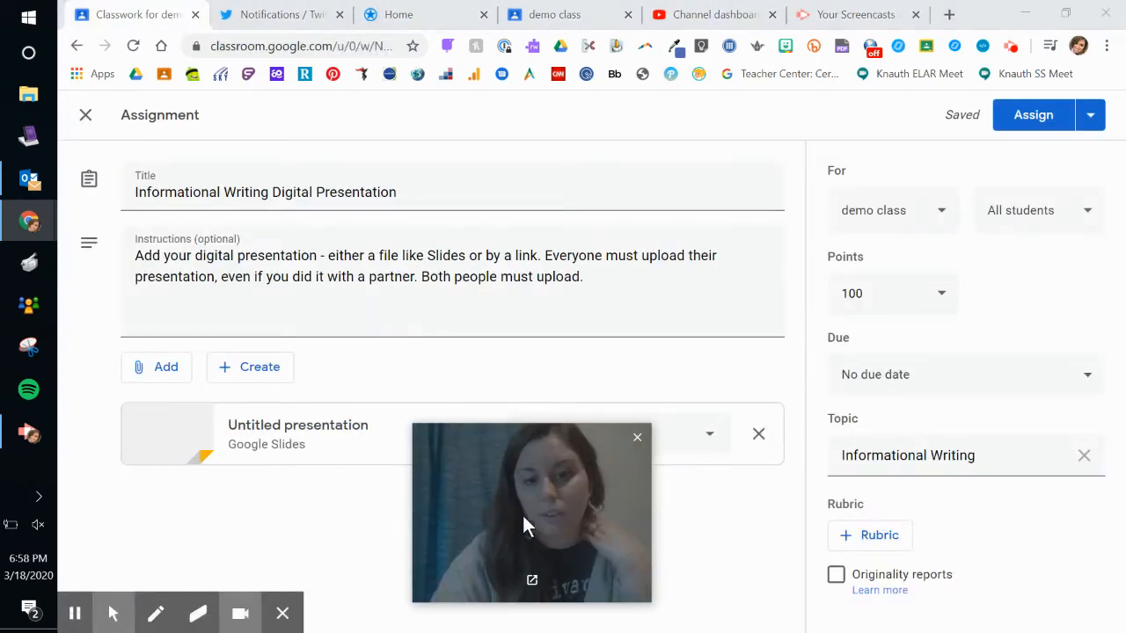
left_click_drag(524, 526, 654, 623)
left_click(697, 441)
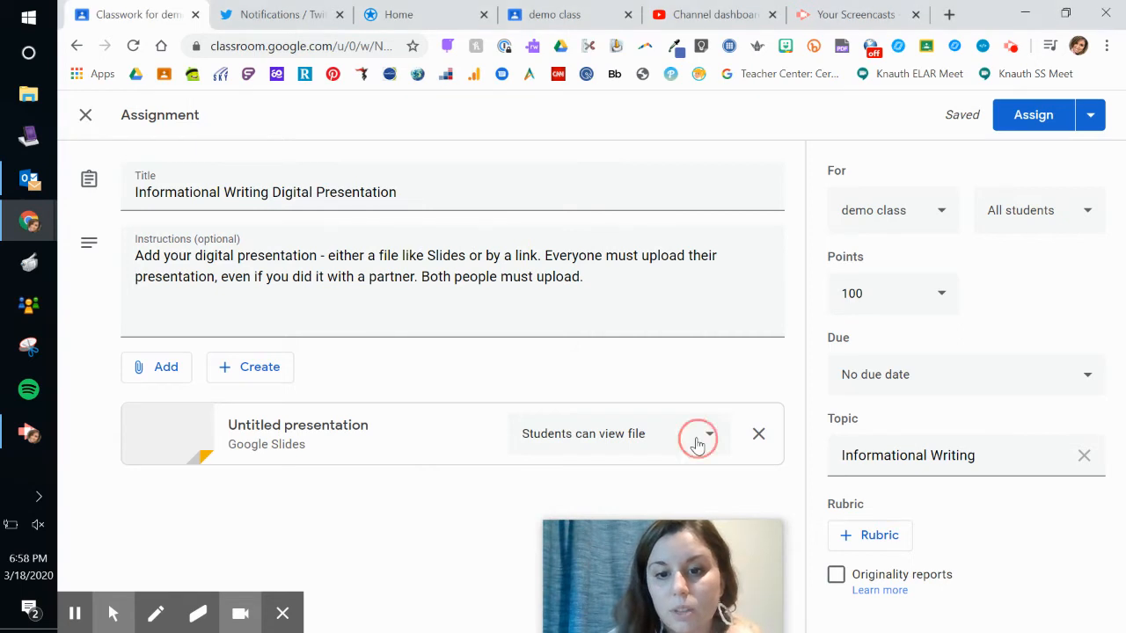
left_click(533, 521)
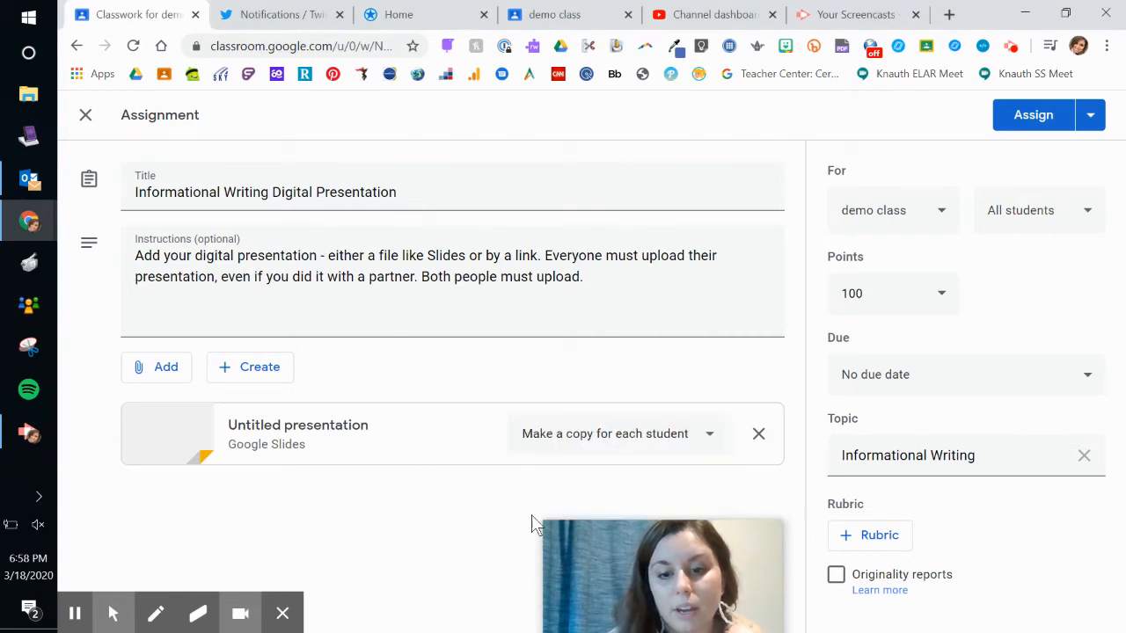
Step: Replace the instructions with "Use the slides attached to the assignment to complete your presentation."
left_click_drag(597, 280, 138, 256)
type("Use ")
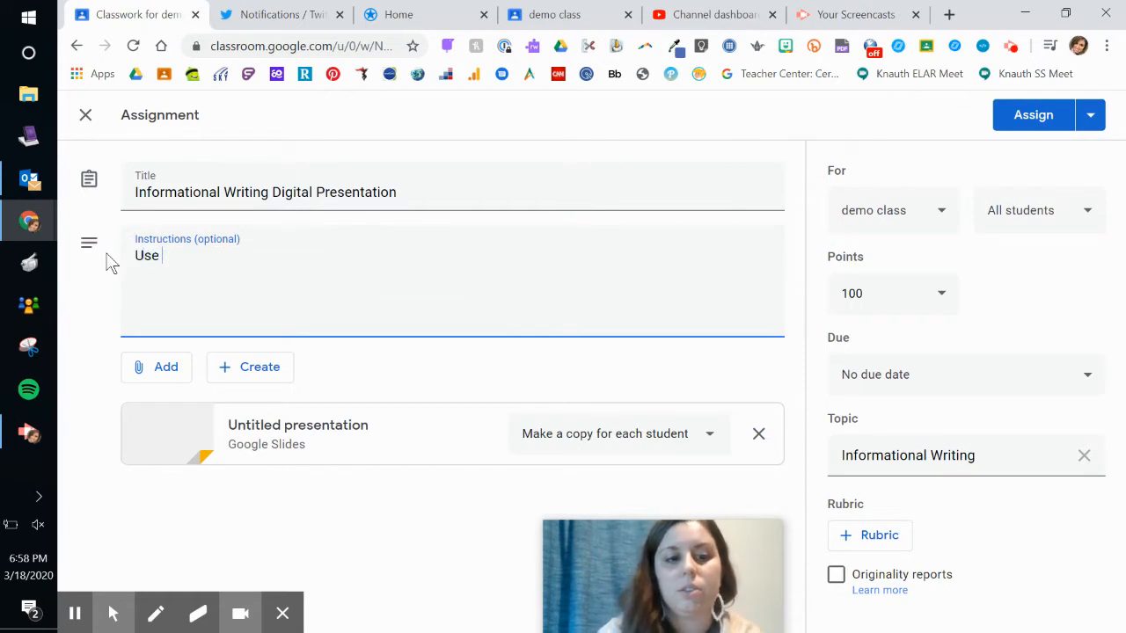
type("the slid")
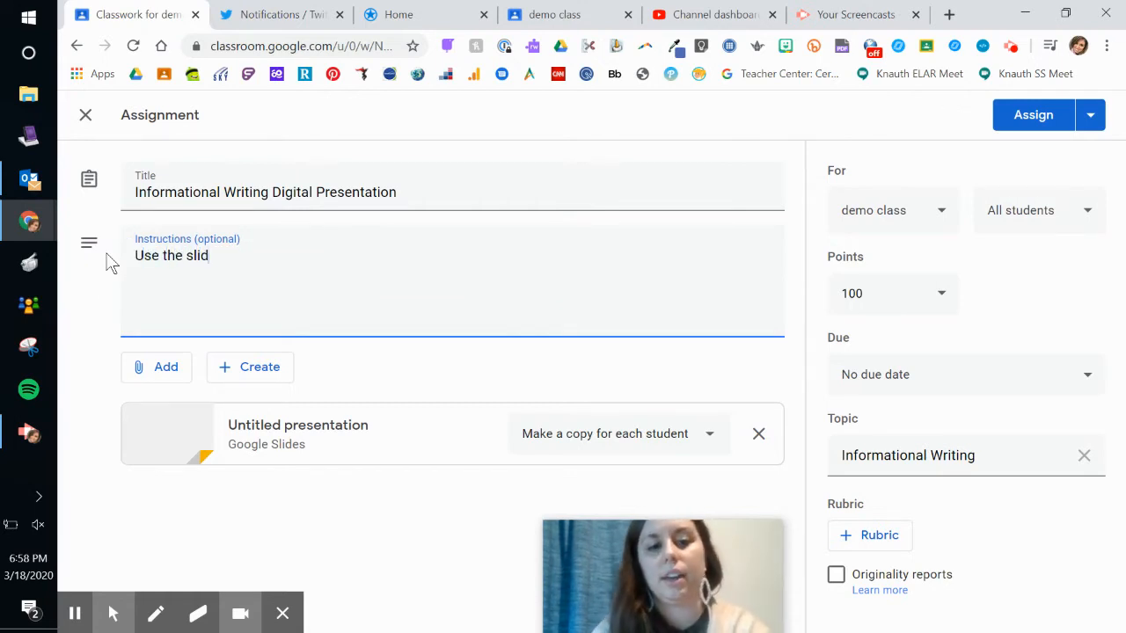
type("es attached")
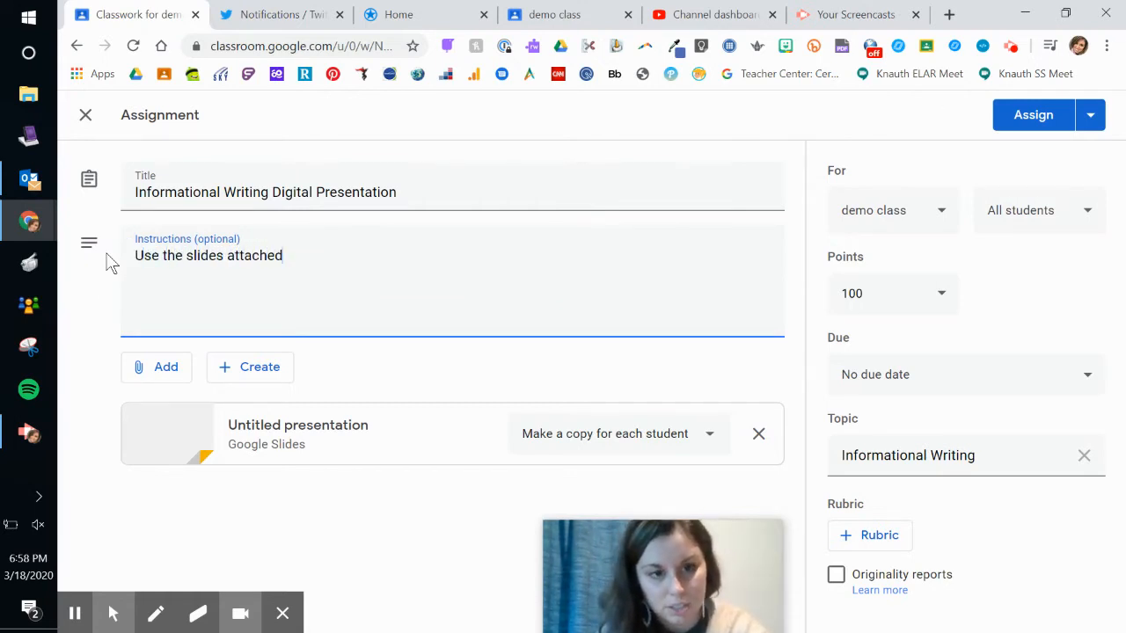
type(" to the as")
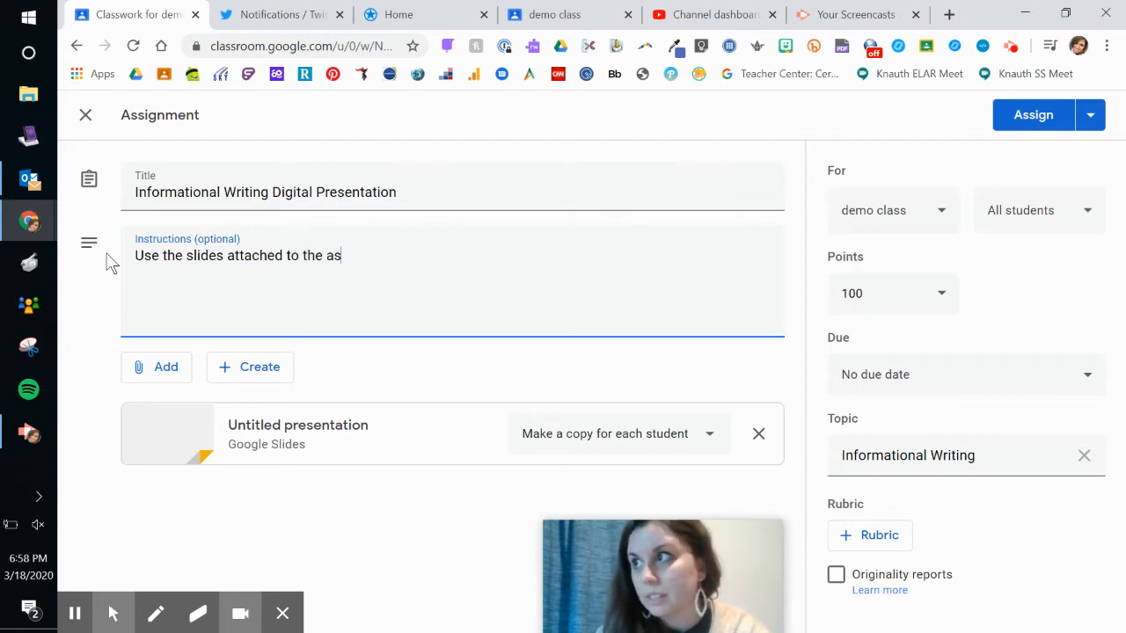
type("signment to complete your present")
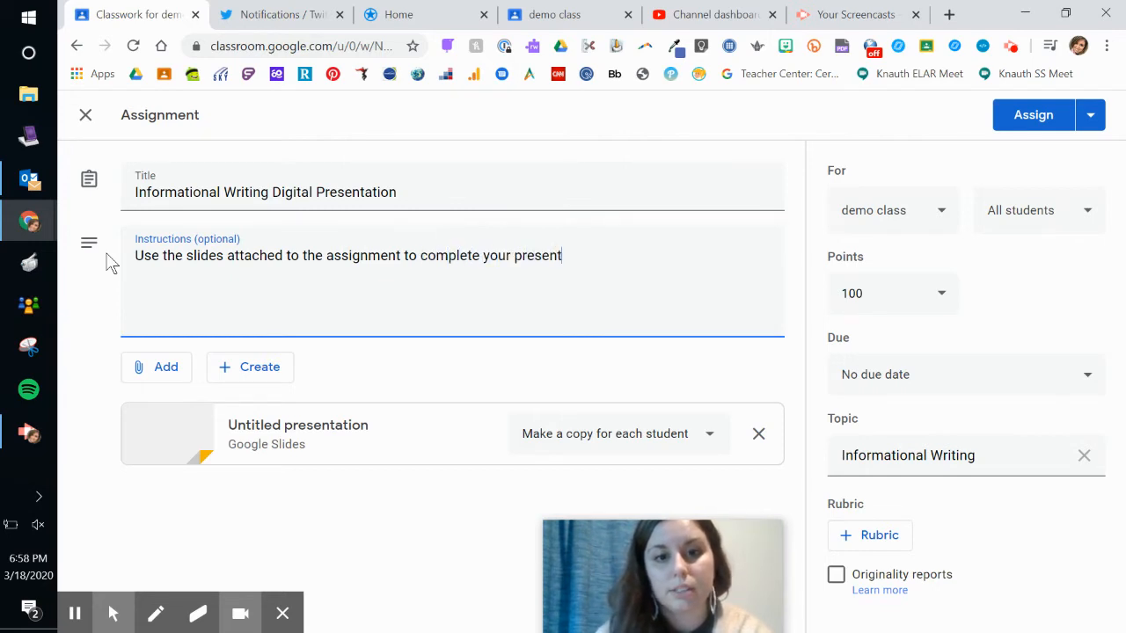
type("n.")
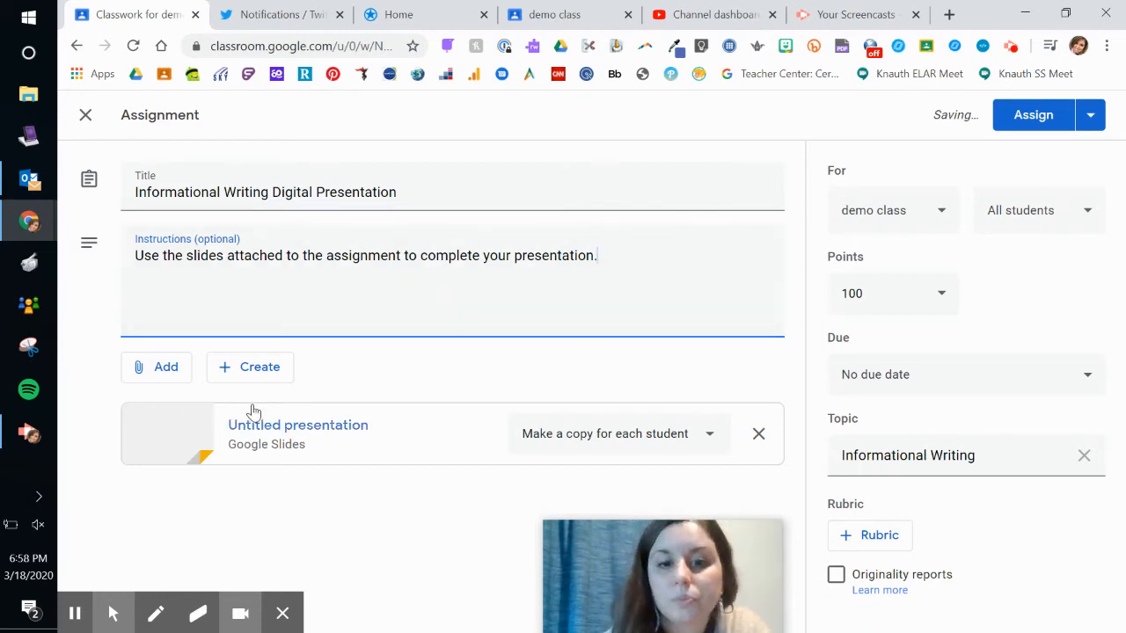
left_click(414, 533)
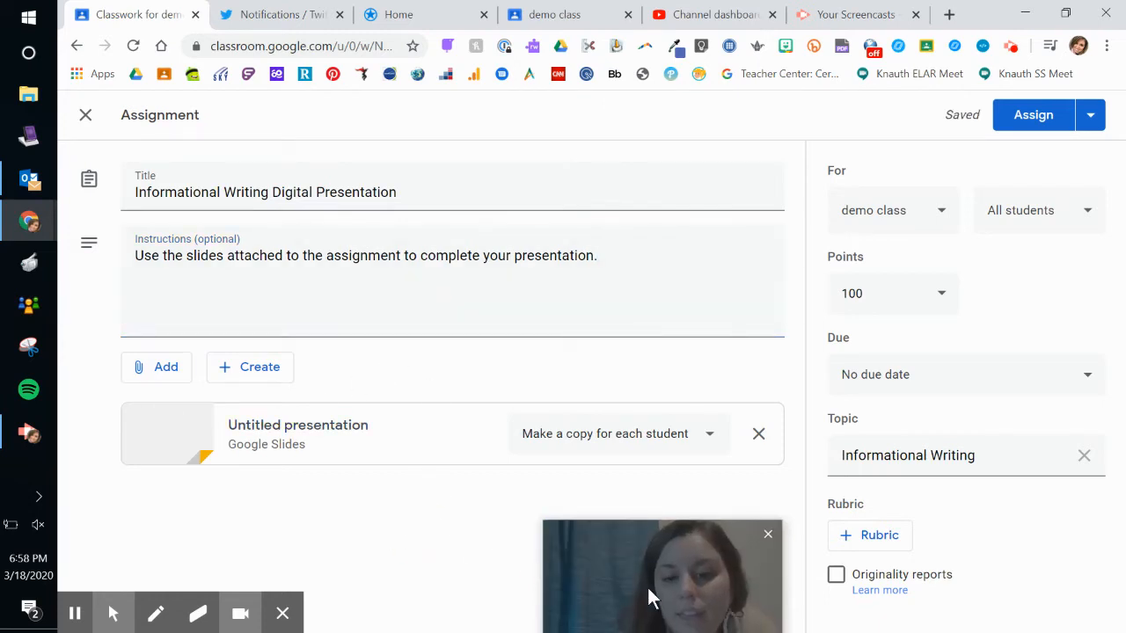
Step: Set the assignment's due date to March 31, 2020, with no due time
left_click_drag(647, 587, 442, 426)
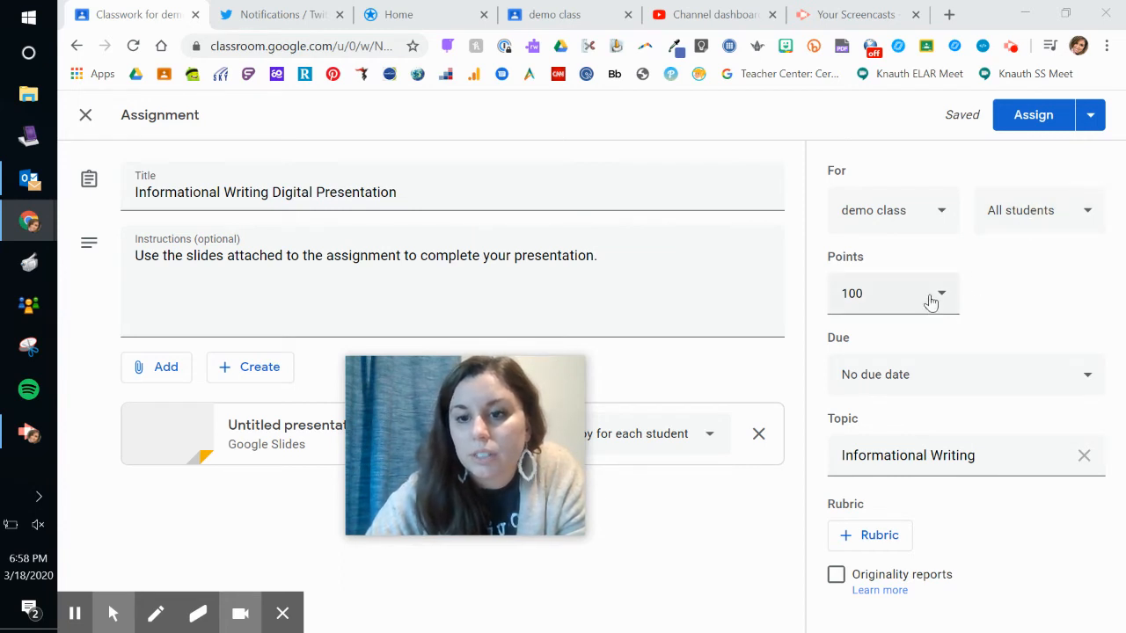
left_click(954, 378)
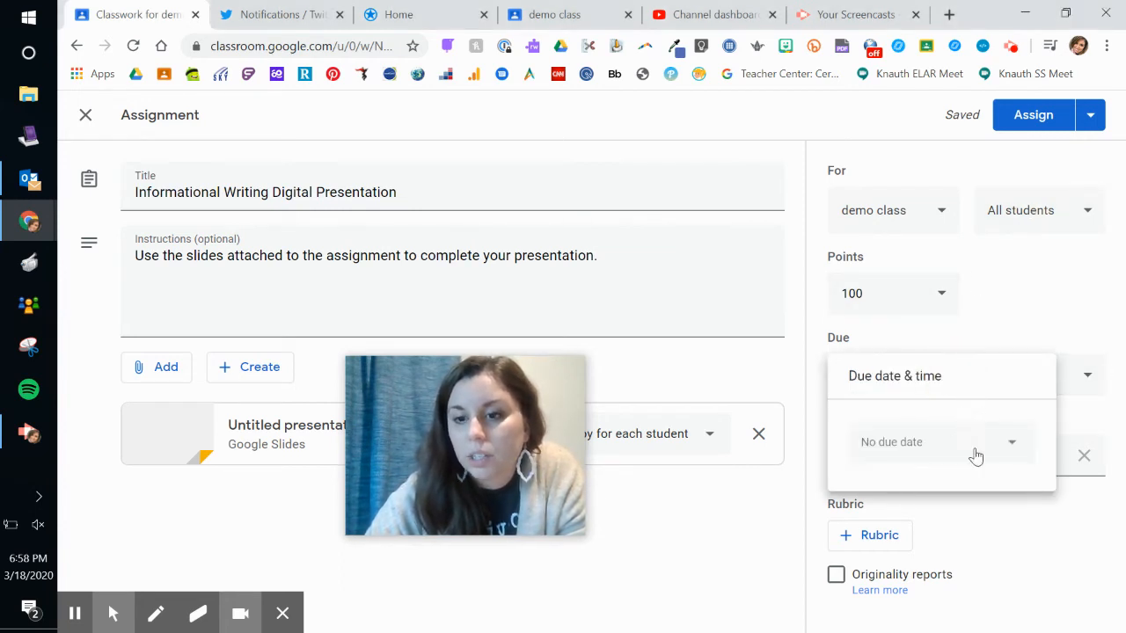
left_click(1014, 452)
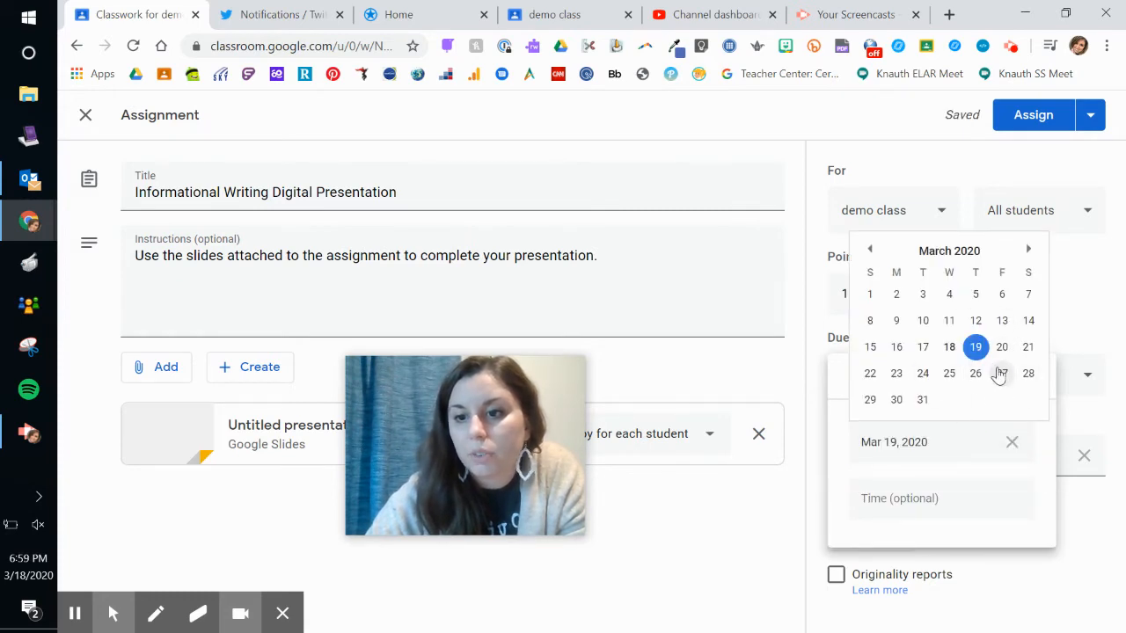
left_click(922, 400)
left_click(1091, 286)
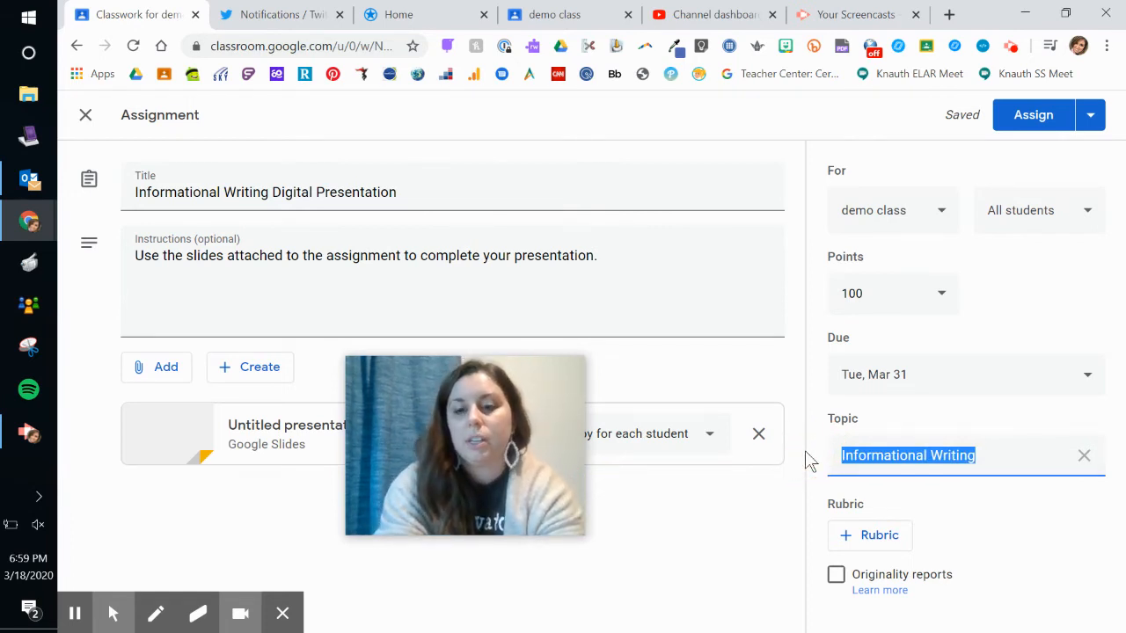
Step: Replace the assignment's topic with a new topic named "Week 1 Things"
type("Week ")
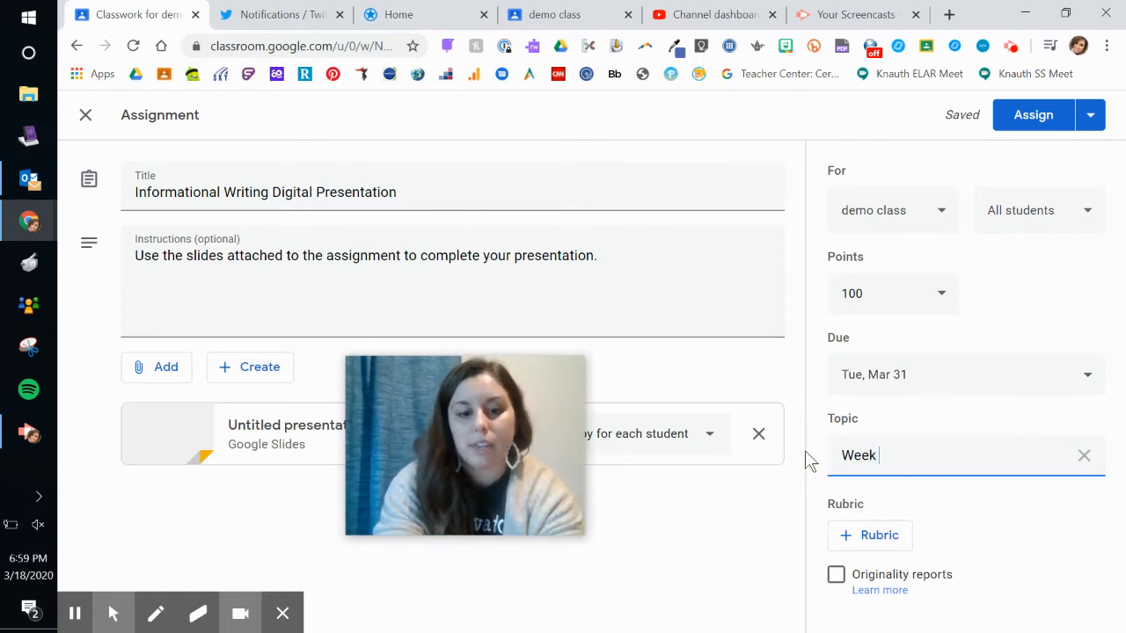
type("1 Things")
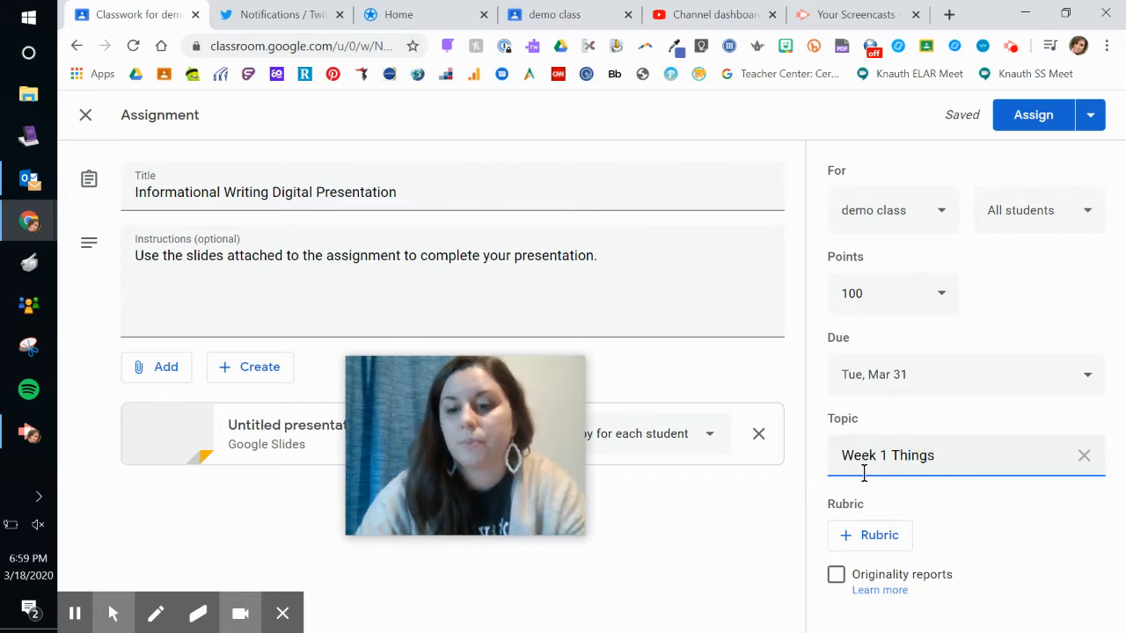
left_click(996, 525)
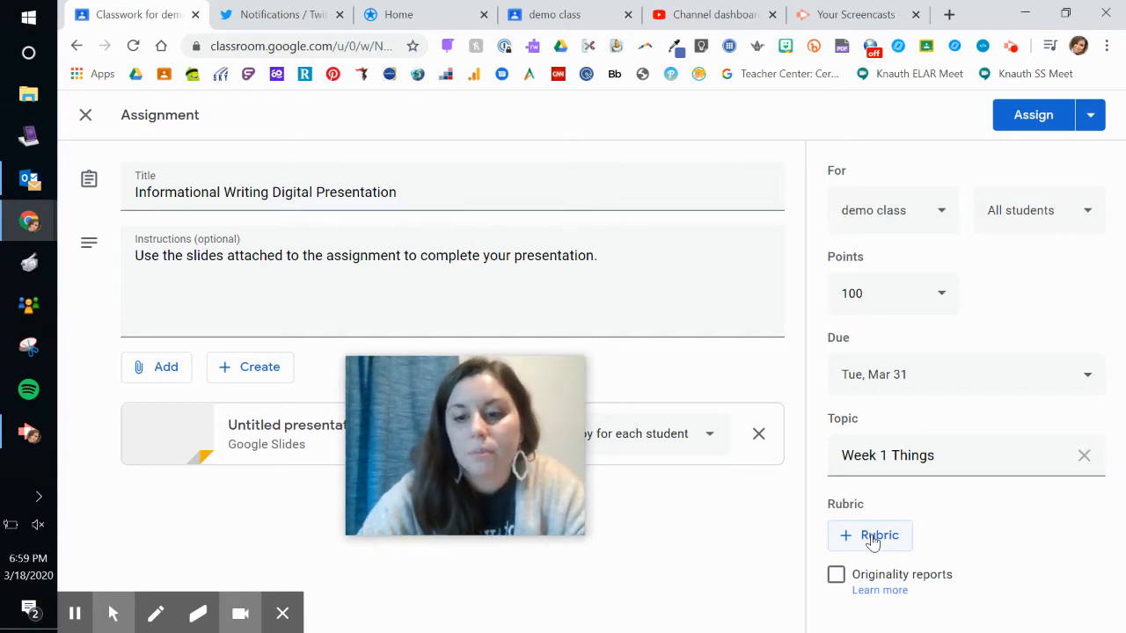
Step: Try to save a new rubric without any criteria for the assignment, and discard it
left_click(871, 539)
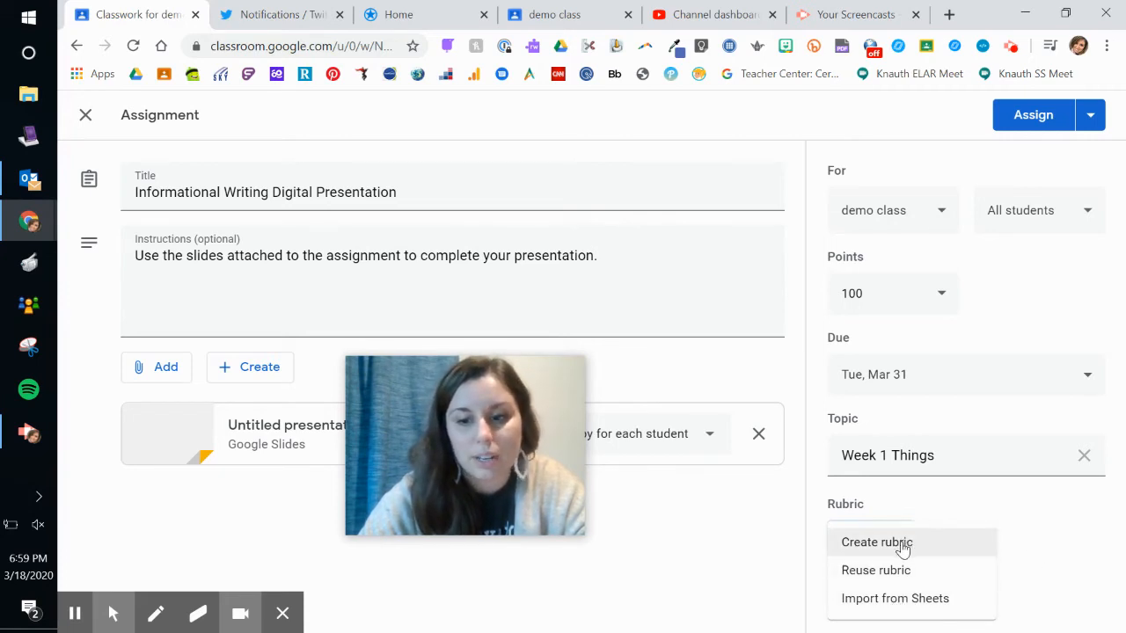
left_click(902, 548)
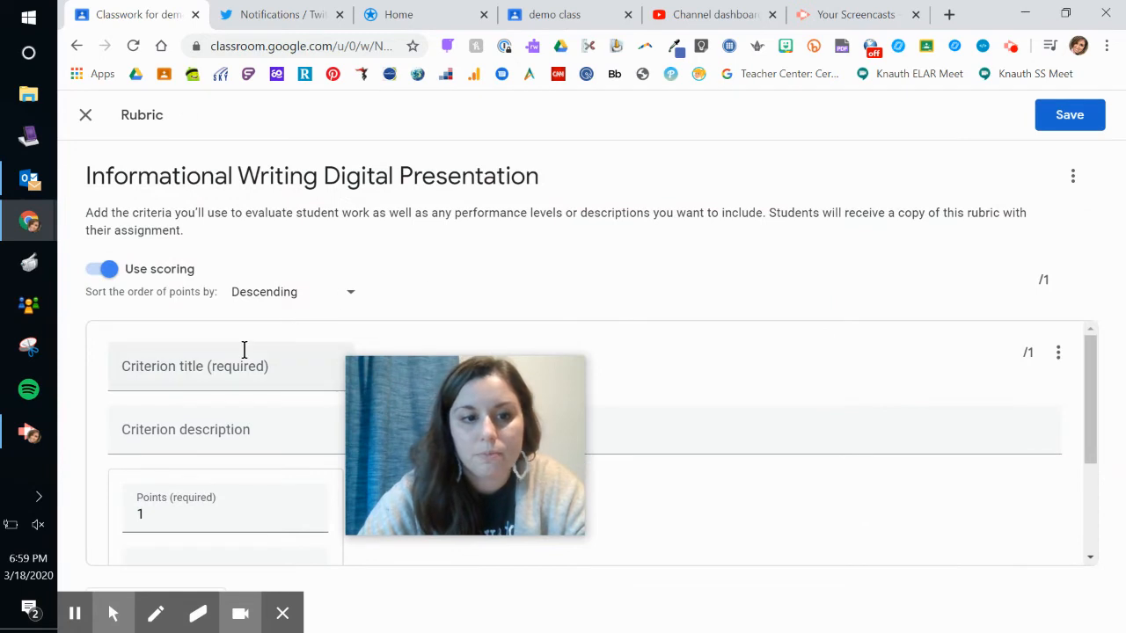
left_click_drag(460, 421, 1061, 556)
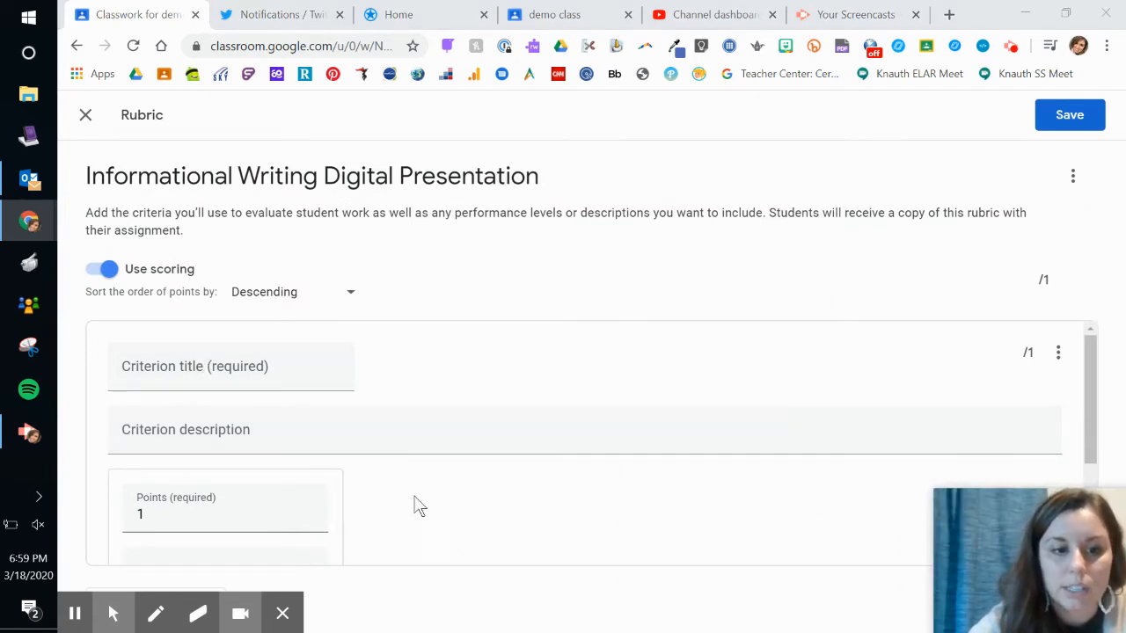
scroll(418, 508, "down", 2)
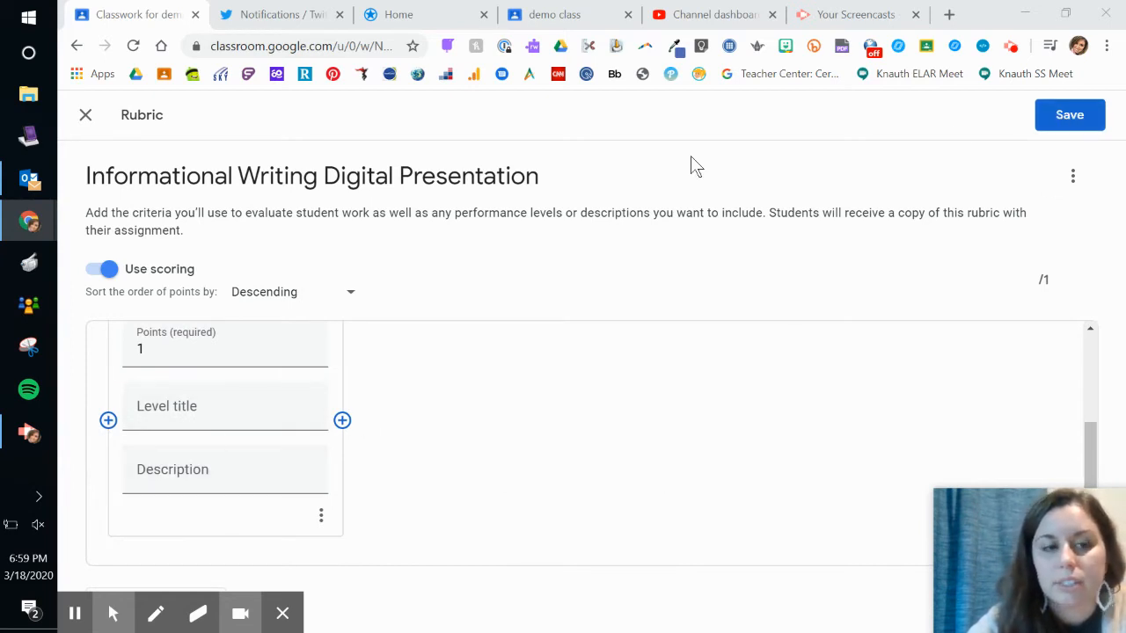
left_click(1080, 117)
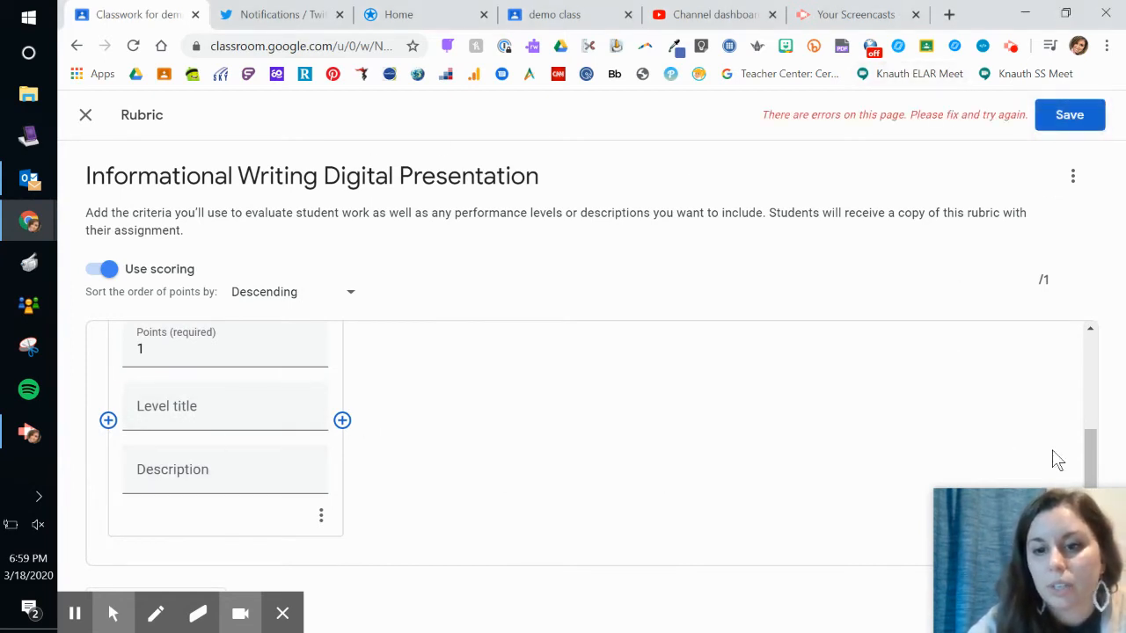
left_click(86, 116)
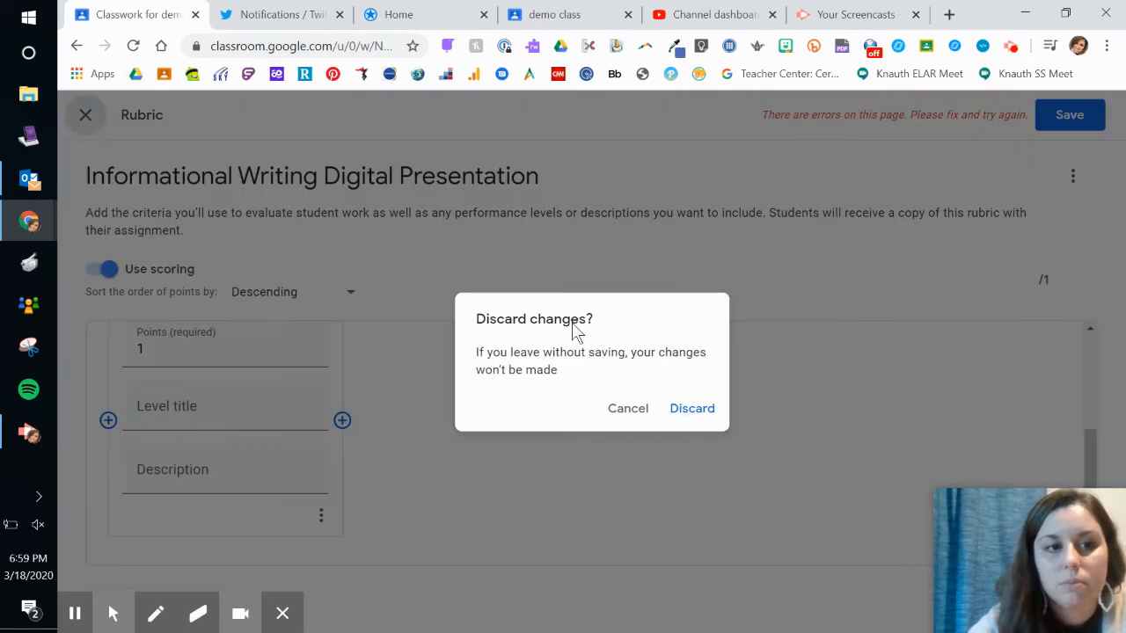
left_click(692, 410)
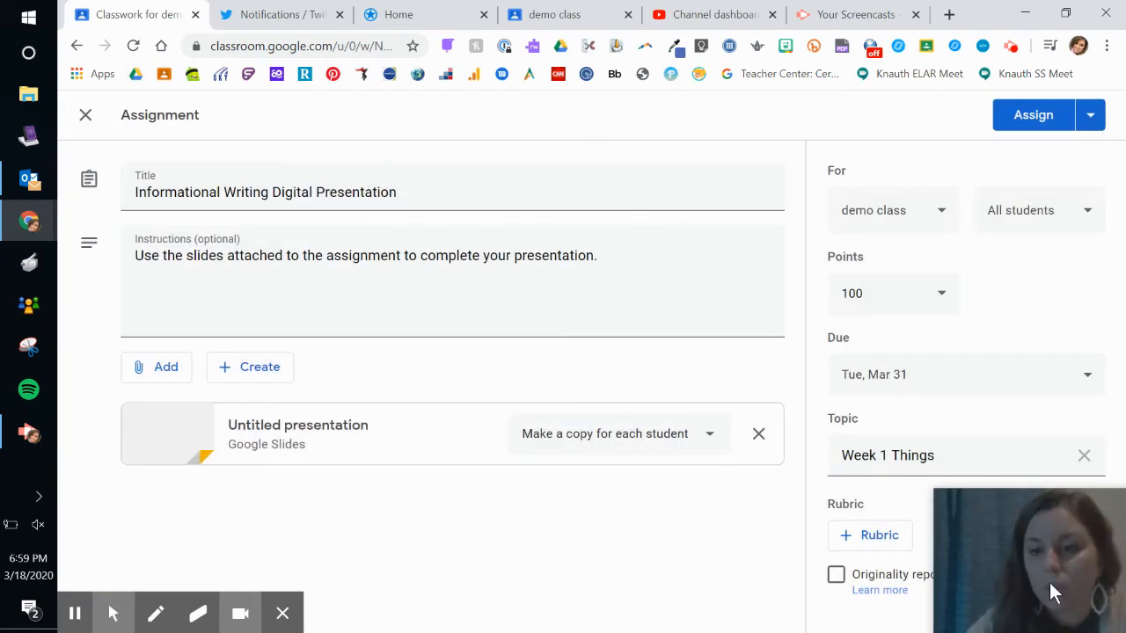
Step: Save the "Informational Writing Digital Presentation" assignment as a draft instead of assigning it
left_click_drag(1050, 582, 391, 546)
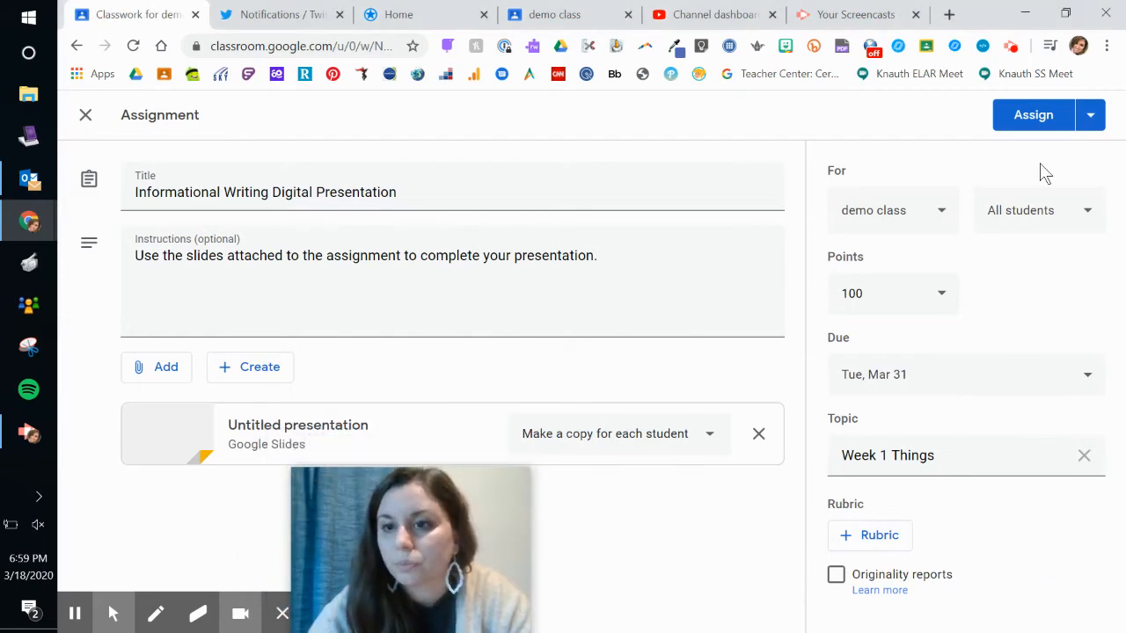
left_click(1091, 115)
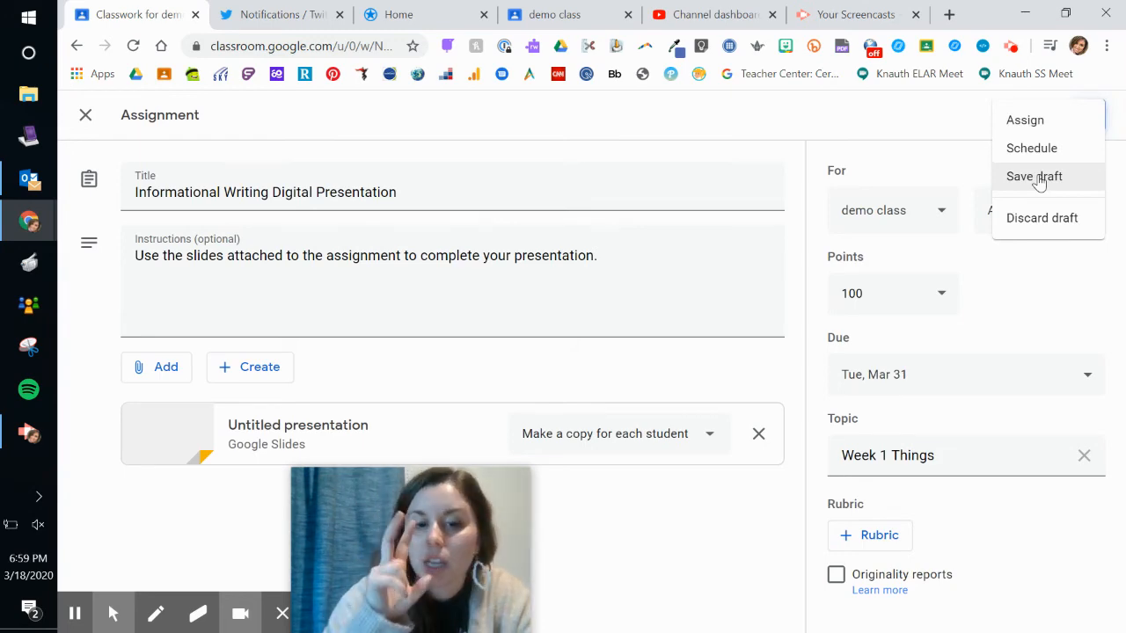
left_click(1038, 179)
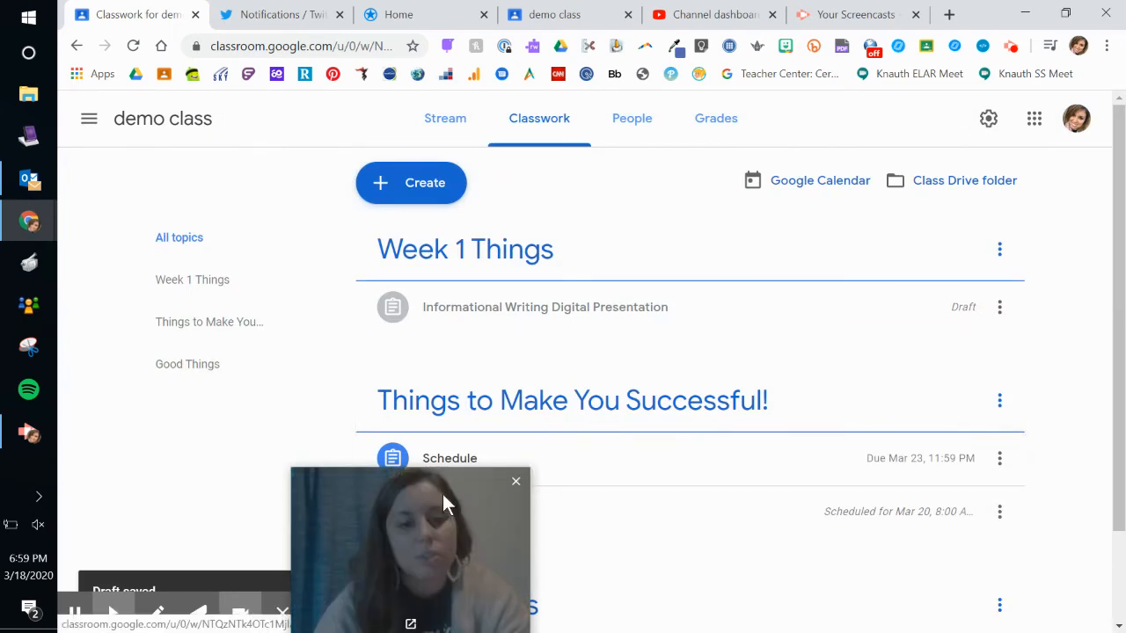
Step: Reopen the "Informational Writing Digital Presentation" draft for editing and save it as a draft again
left_click_drag(448, 539, 1030, 522)
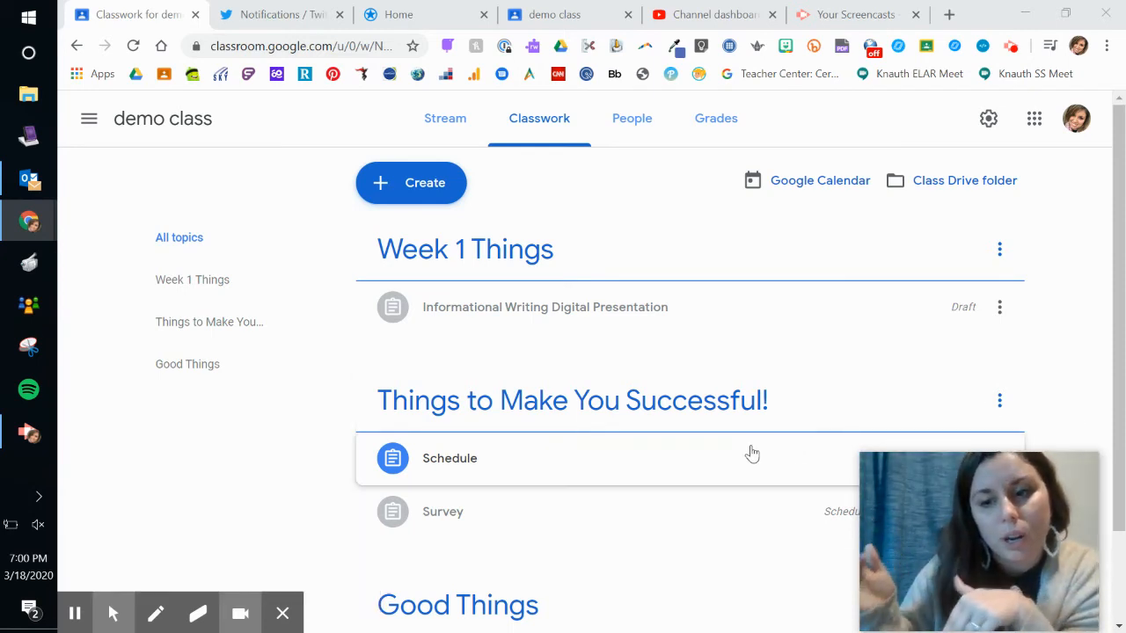
left_click(1000, 310)
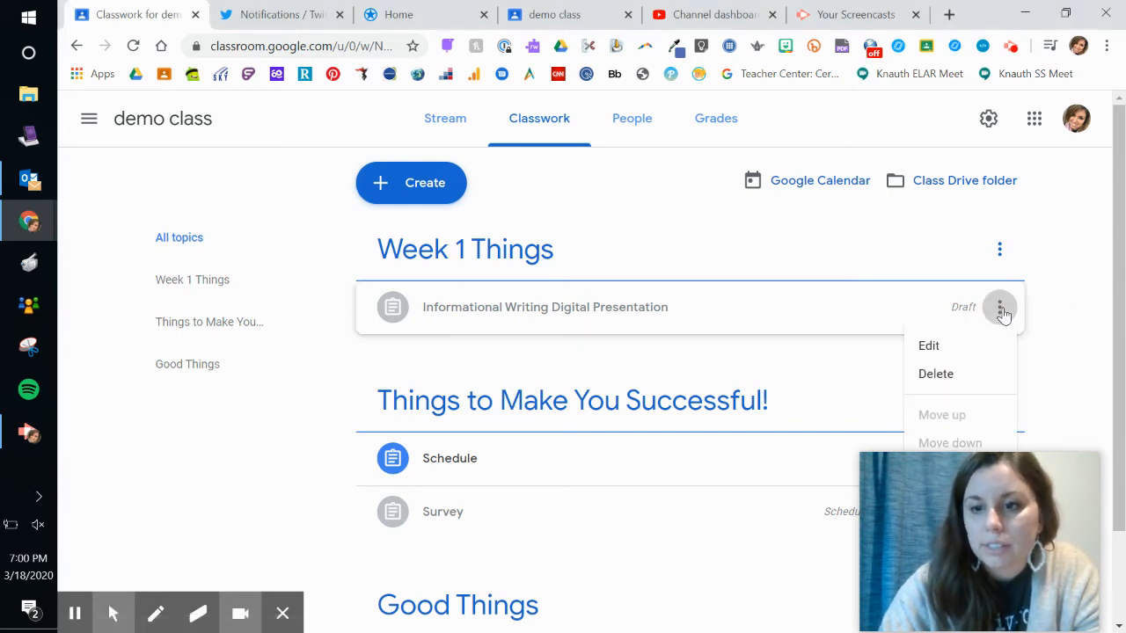
left_click(933, 347)
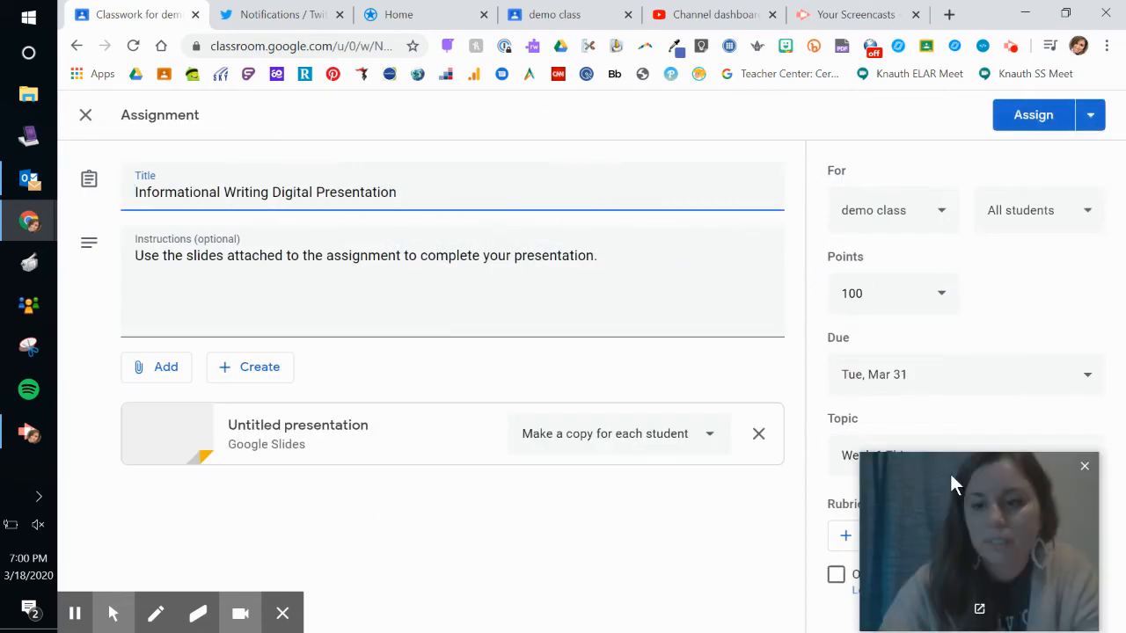
left_click_drag(999, 555, 510, 588)
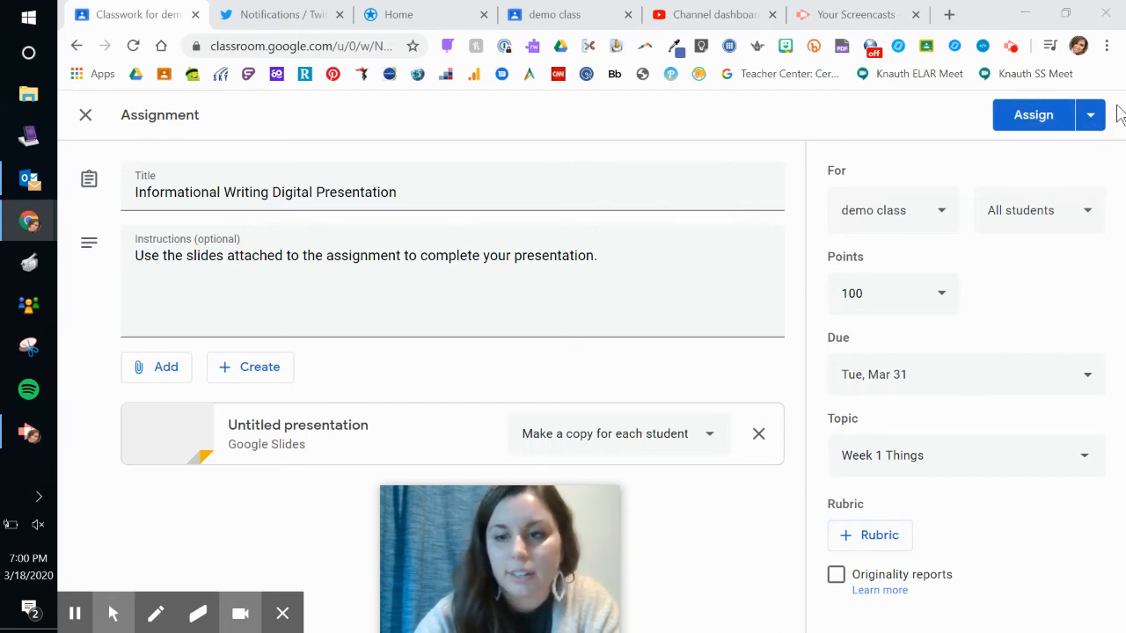
left_click(1091, 116)
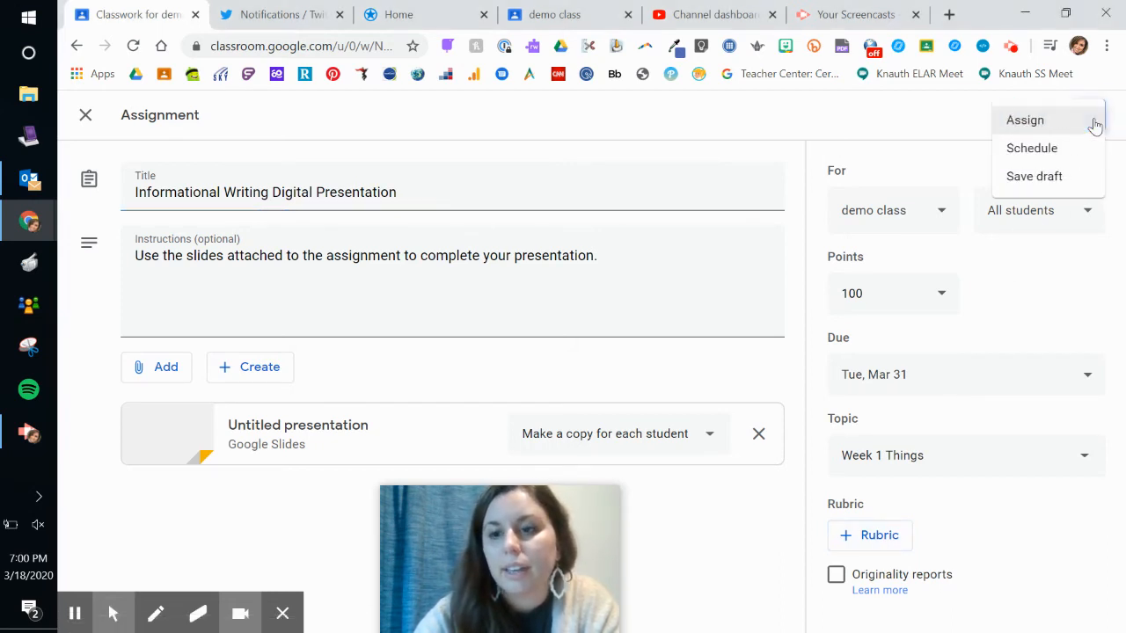
left_click(1053, 180)
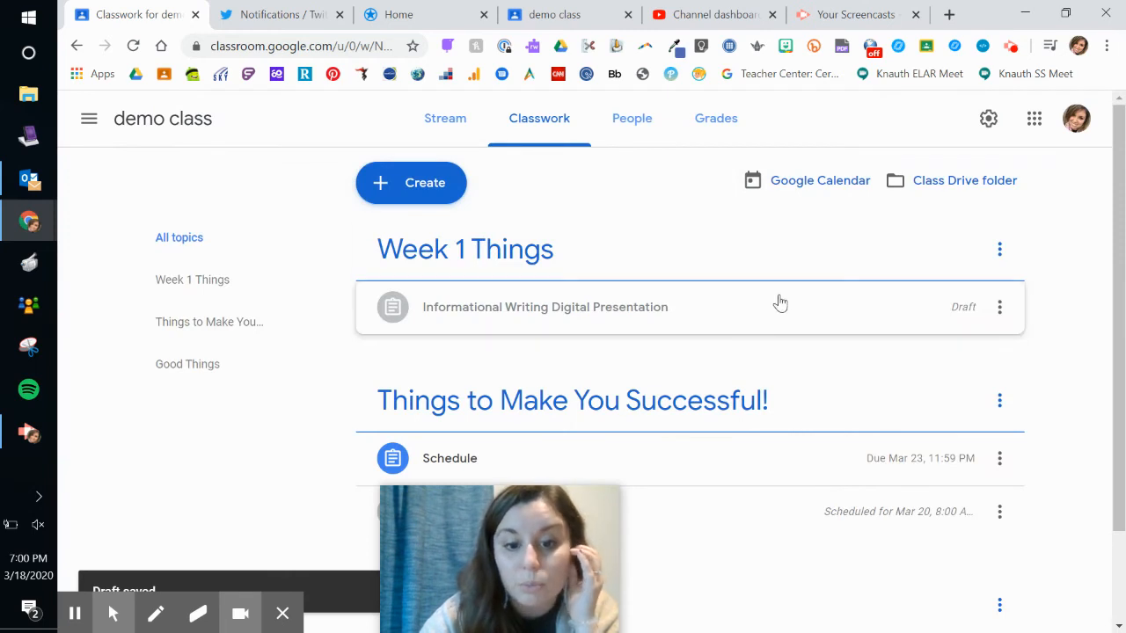
Step: Look over the classwork topics and check the options available for the "Informational Writing Digital Presentation" draft
left_click_drag(554, 554, 1040, 515)
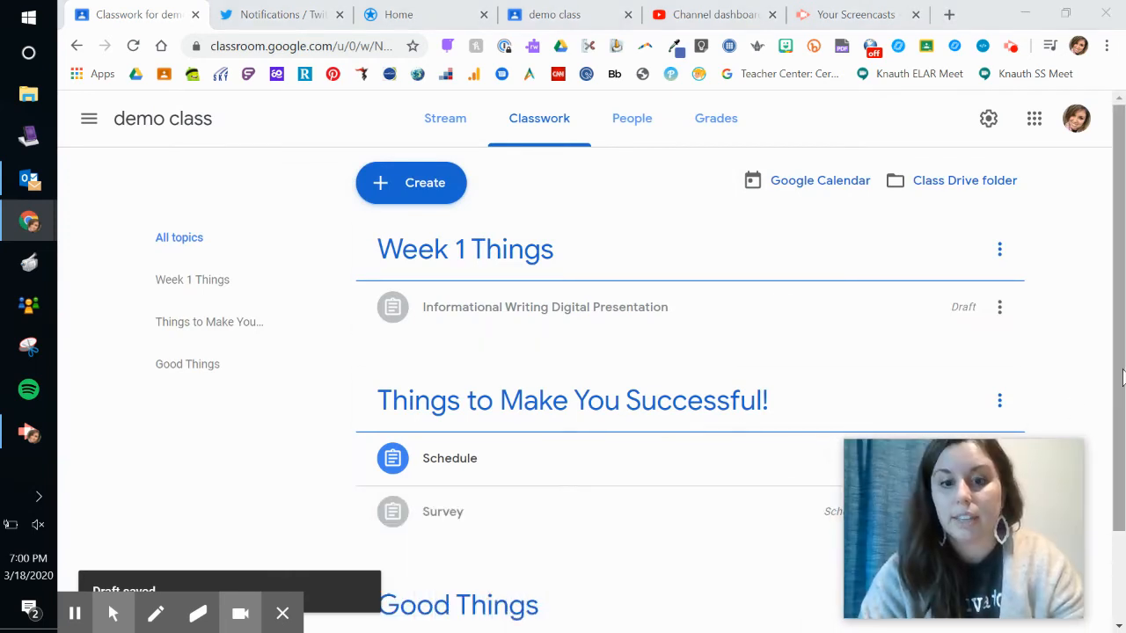
left_click(1078, 370)
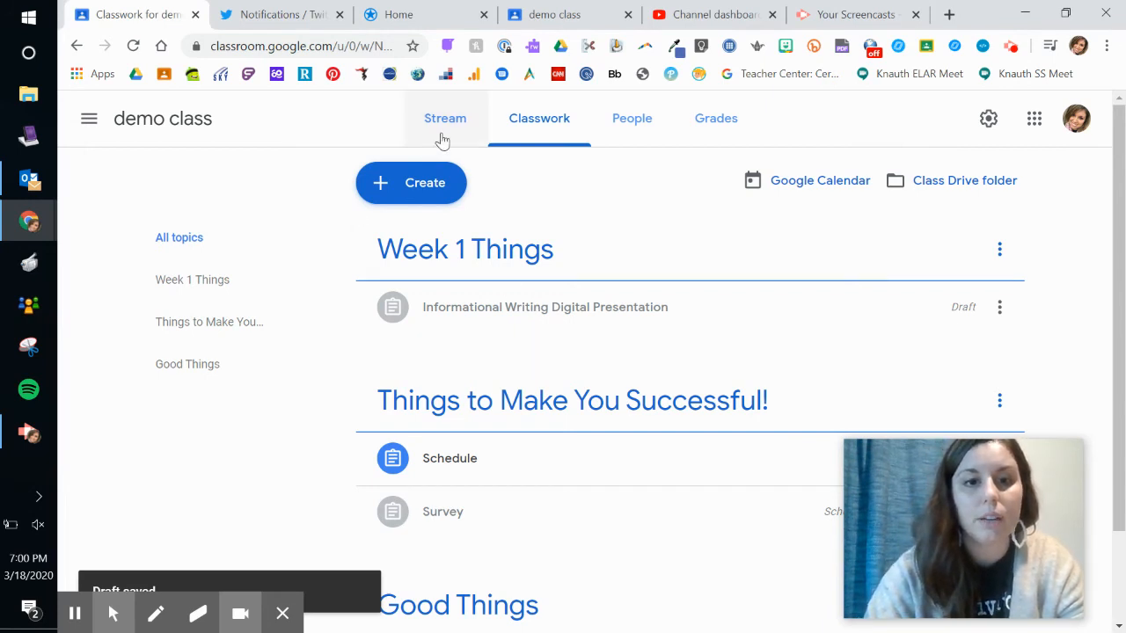
scroll(716, 417, "down", 1)
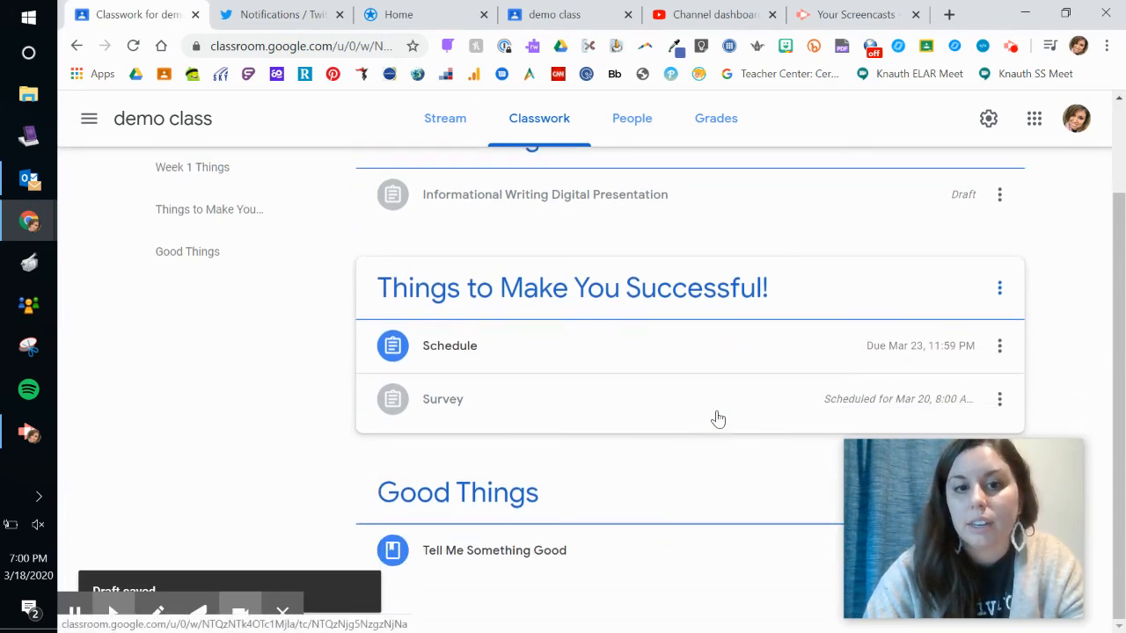
scroll(716, 420, "up", 1)
scroll(716, 420, "down", 1)
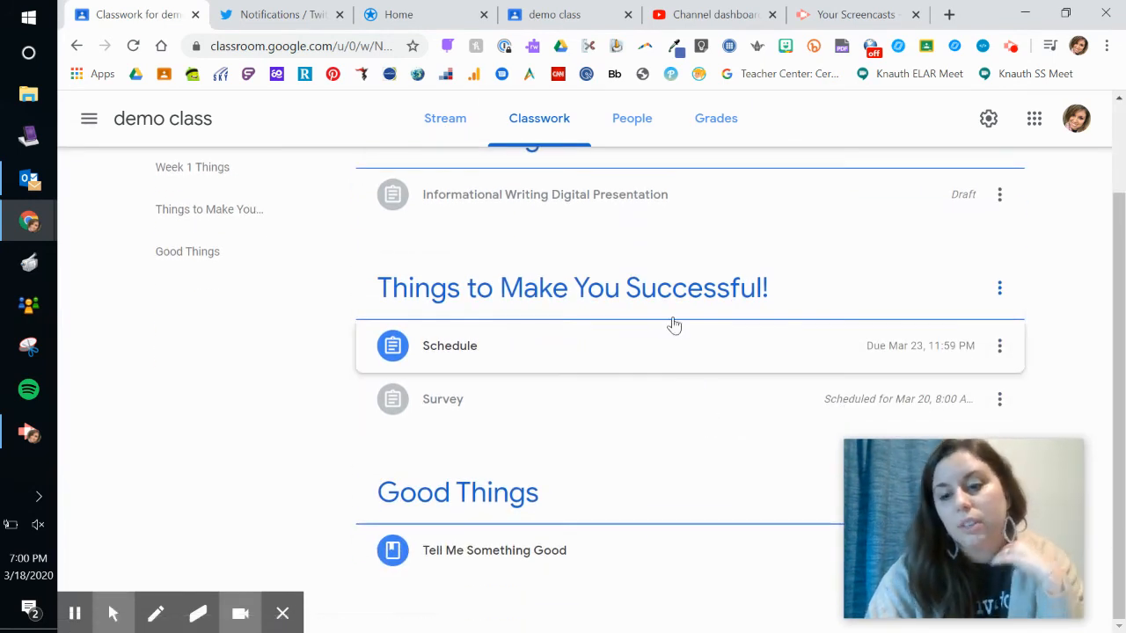
left_click(1000, 197)
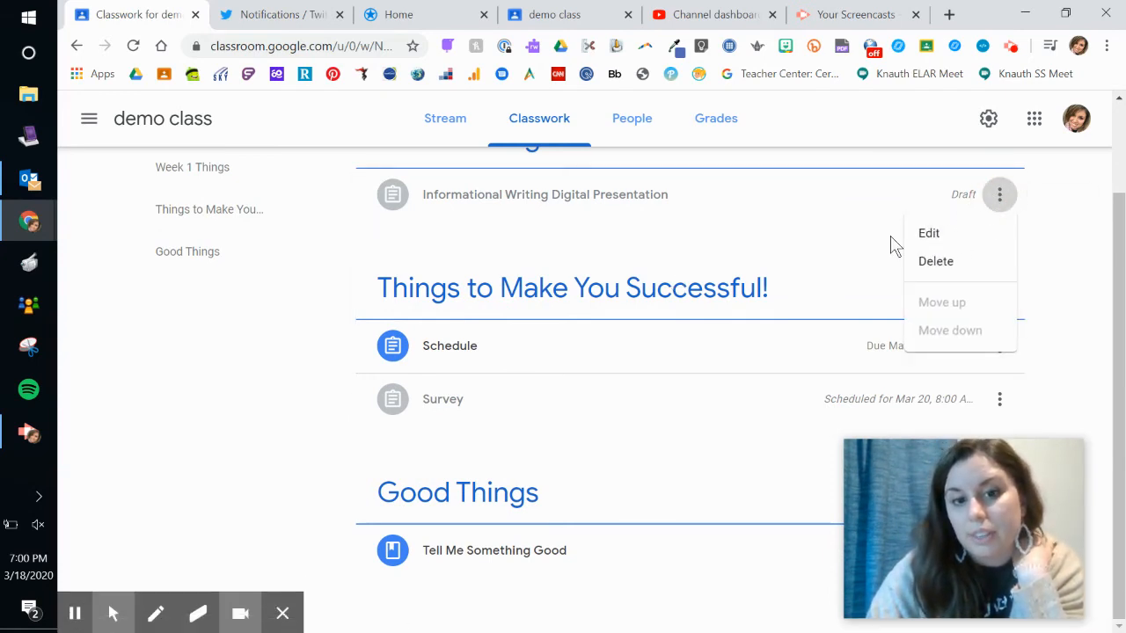
left_click(1043, 249)
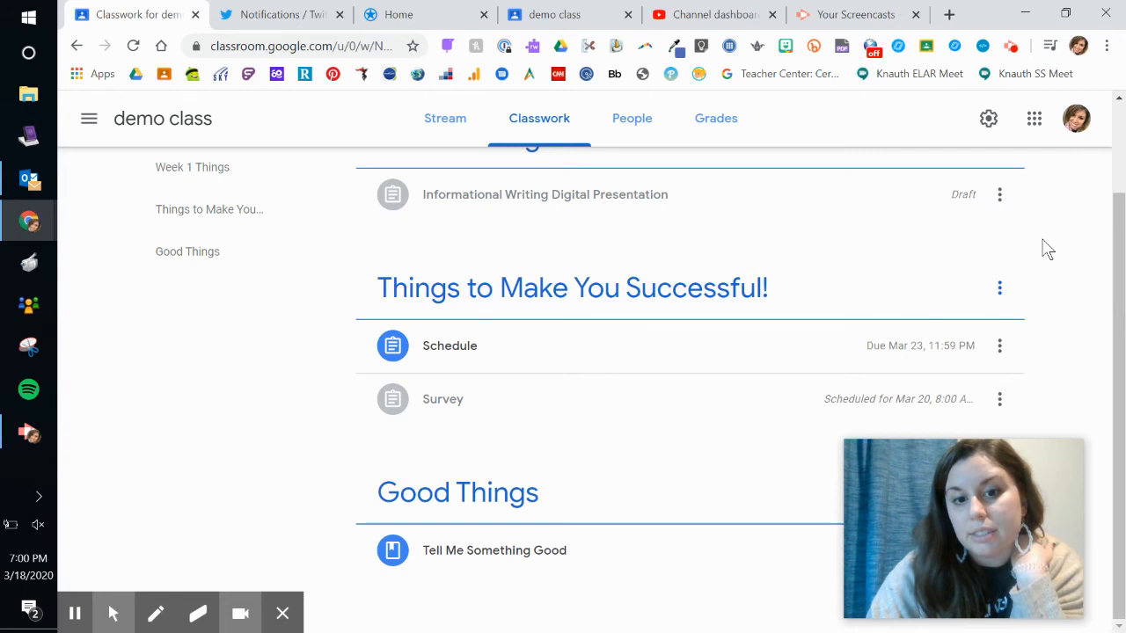
Step: Open the posted "Schedule" assignment for editing, review its settings and attachments, and close it without changes
left_click(1010, 354)
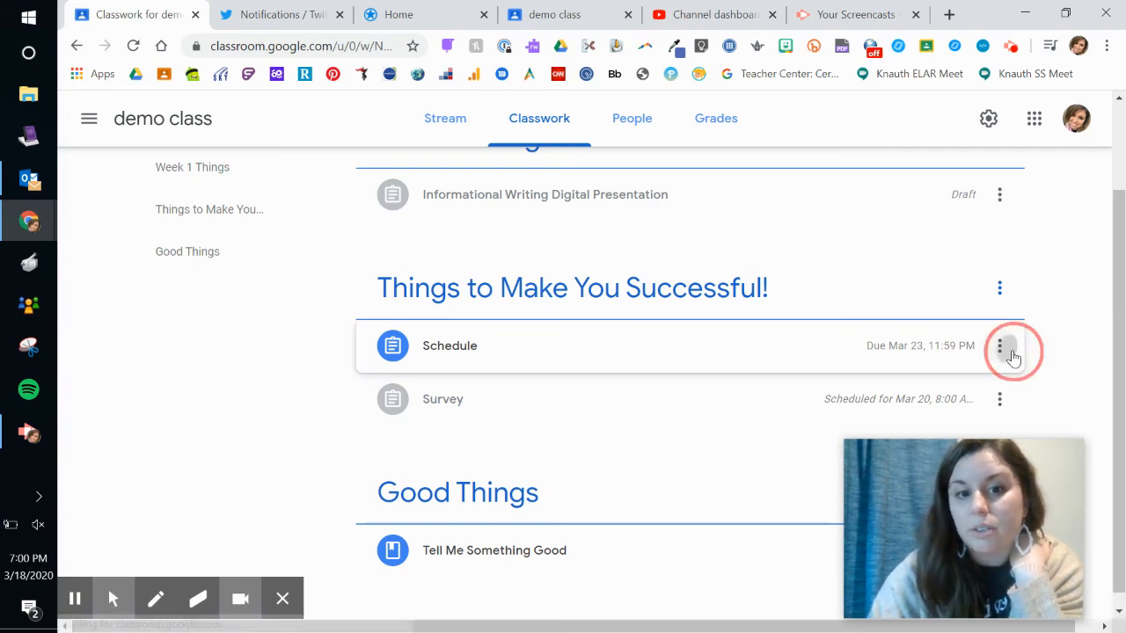
left_click(928, 387)
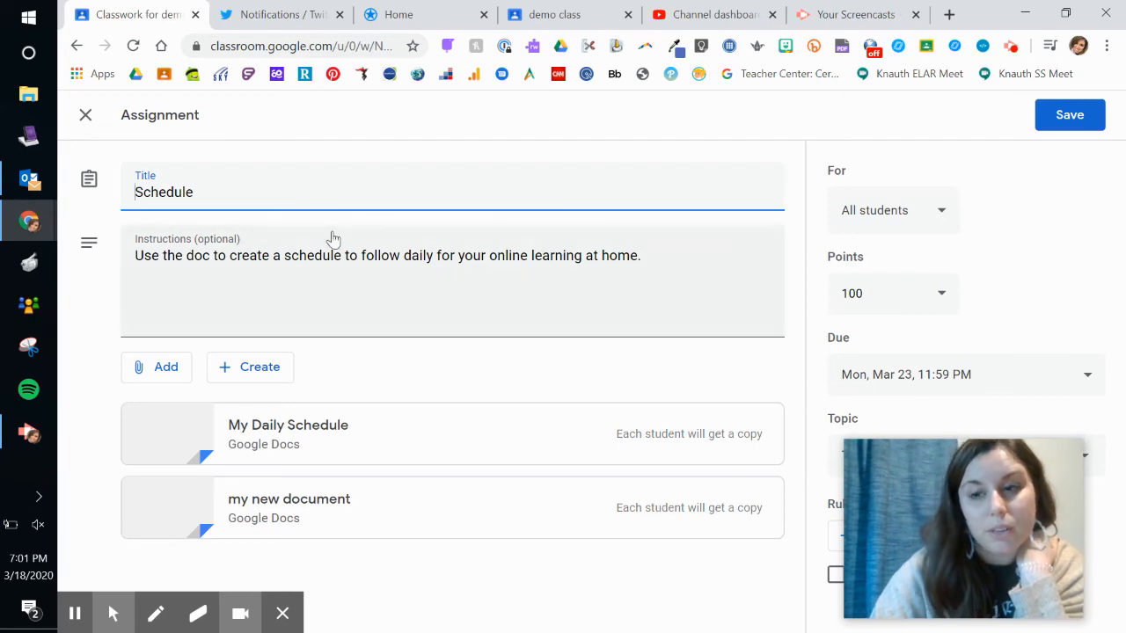
left_click(85, 117)
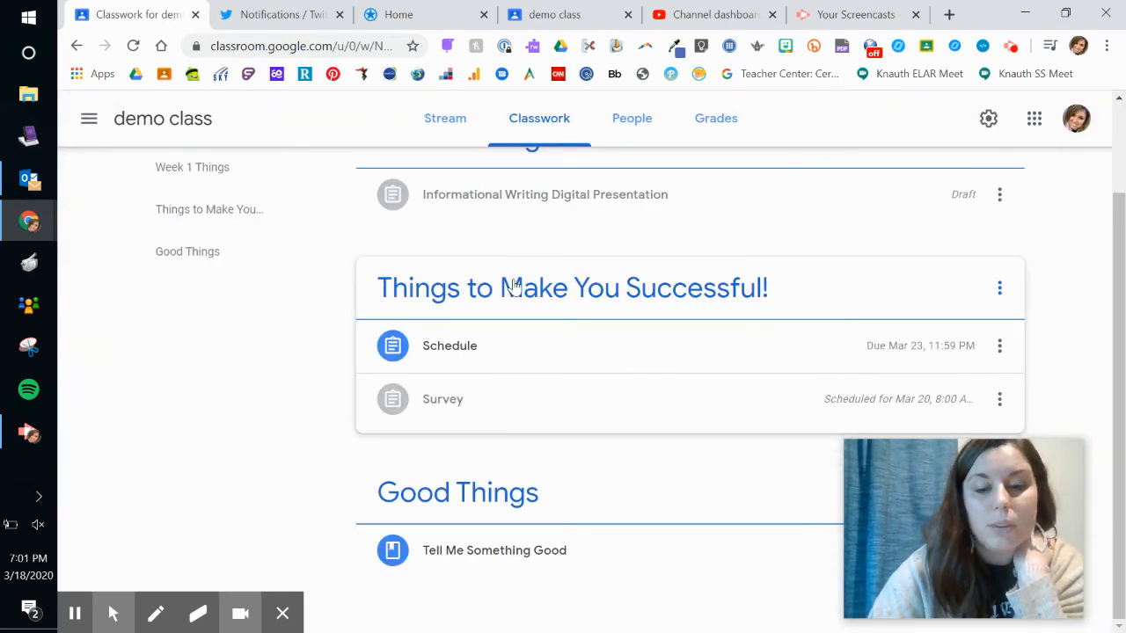
Step: Go to the class stream and show the options for the "Schedule" assignment post
left_click(439, 123)
scroll(651, 489, "down", 1)
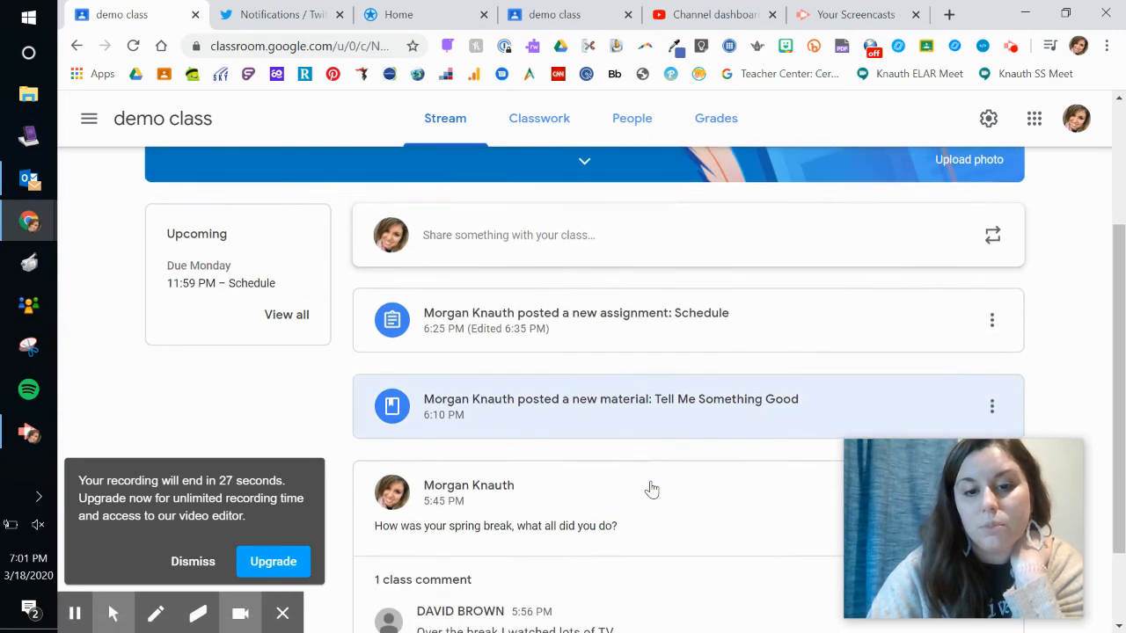
scroll(651, 489, "down", 1)
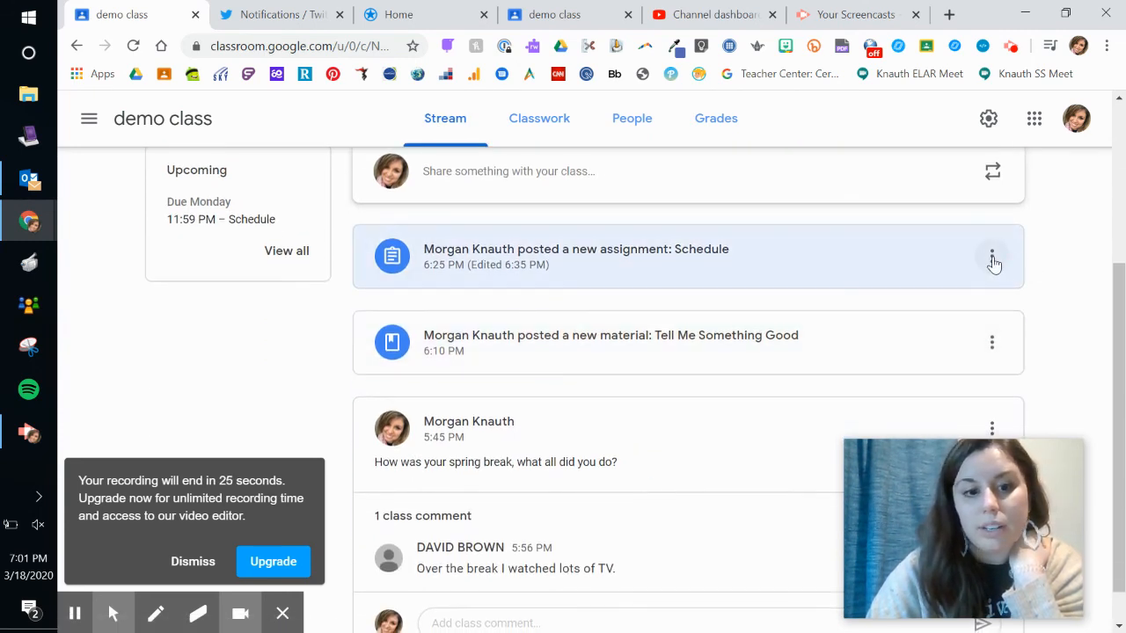
left_click(992, 258)
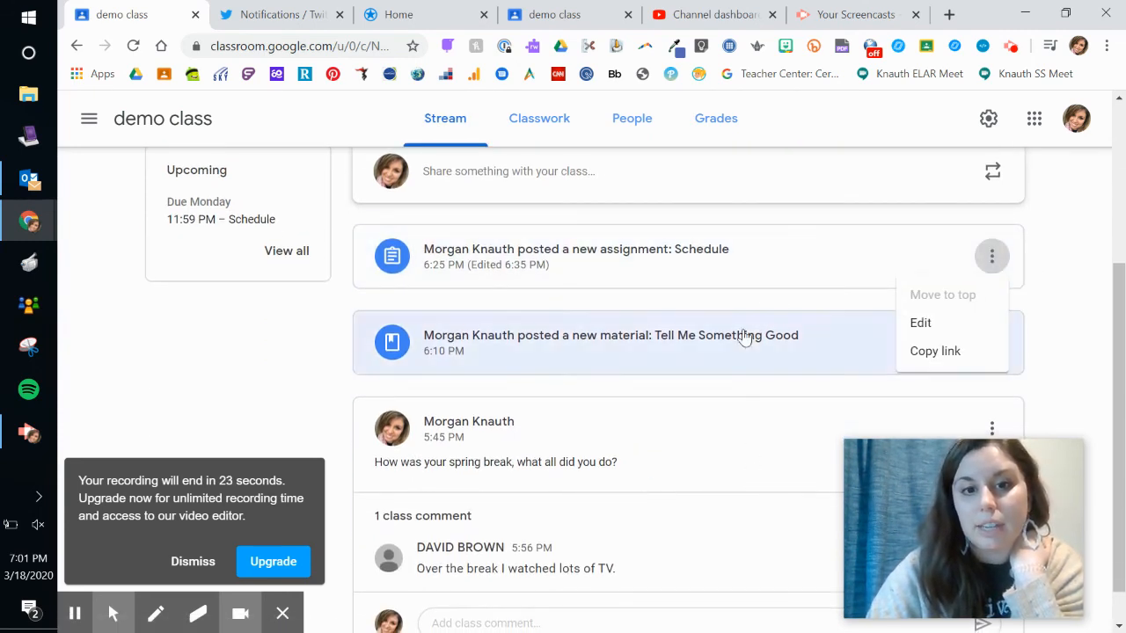
Step: Show the options available for the "How was your spring break, what all did you do?" stream post, leaving the post as it is
left_click(1067, 287)
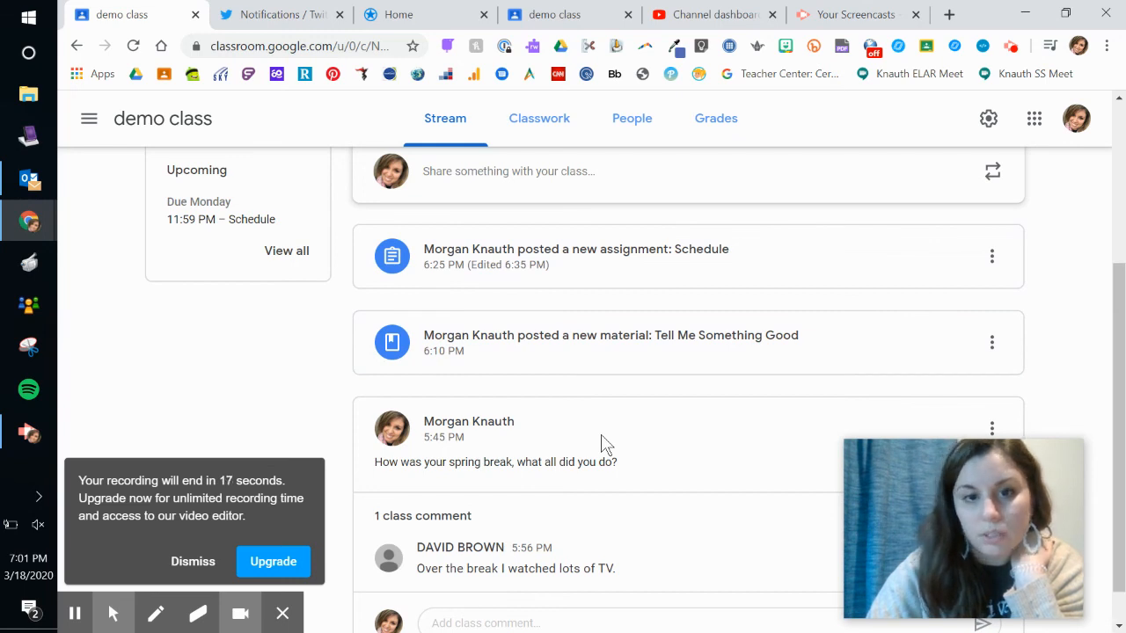
scroll(596, 413, "down", 1)
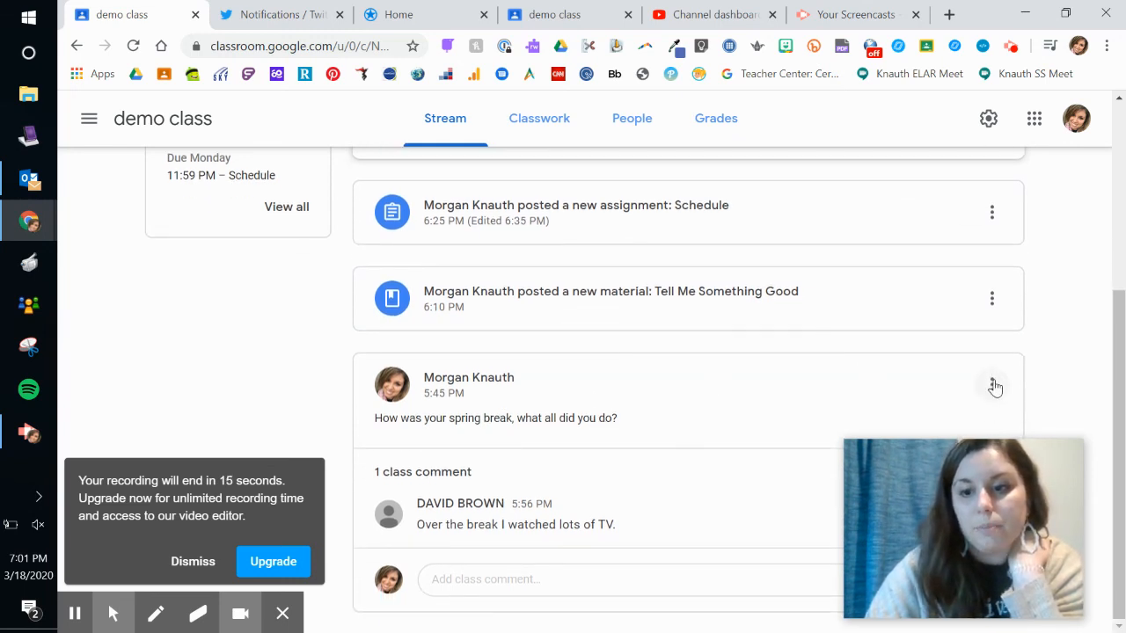
left_click_drag(988, 489, 746, 477)
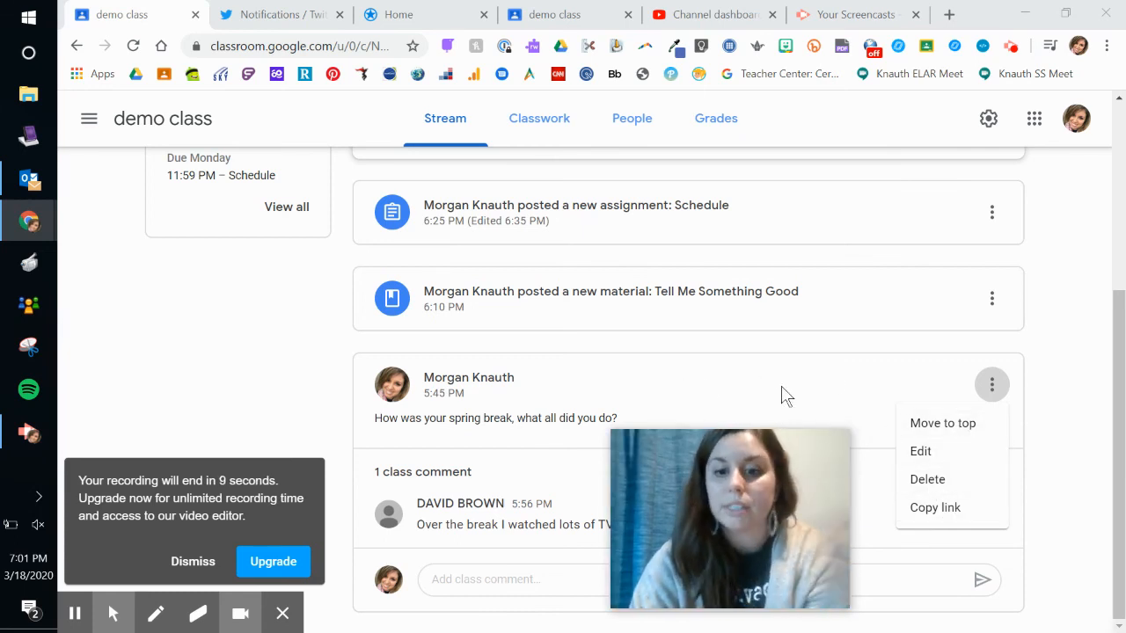
left_click(1047, 398)
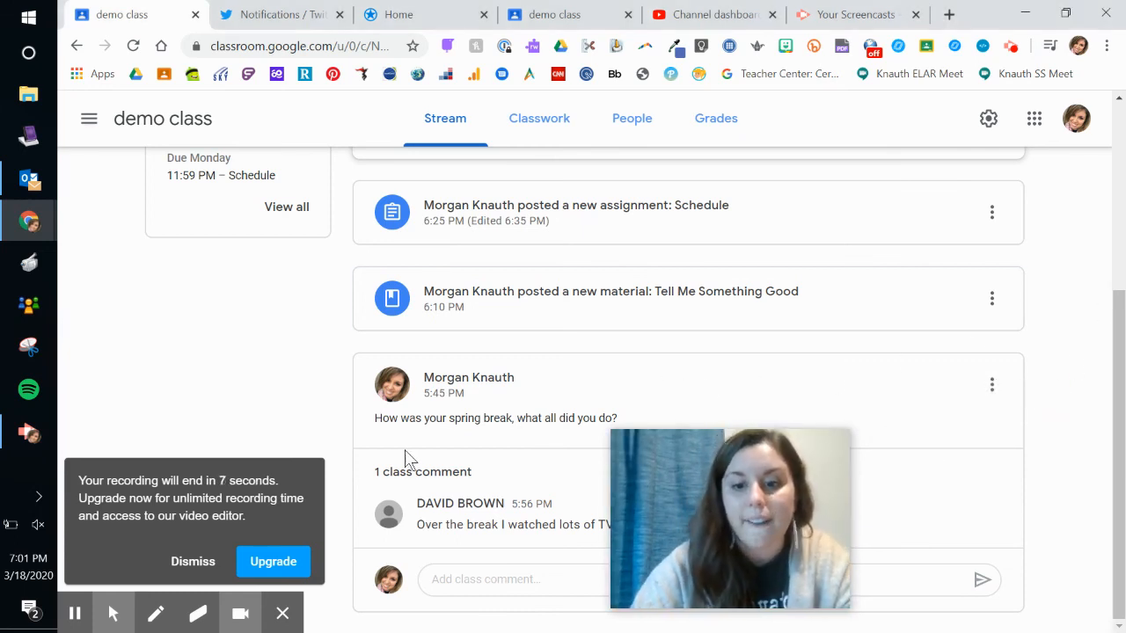
left_click(194, 563)
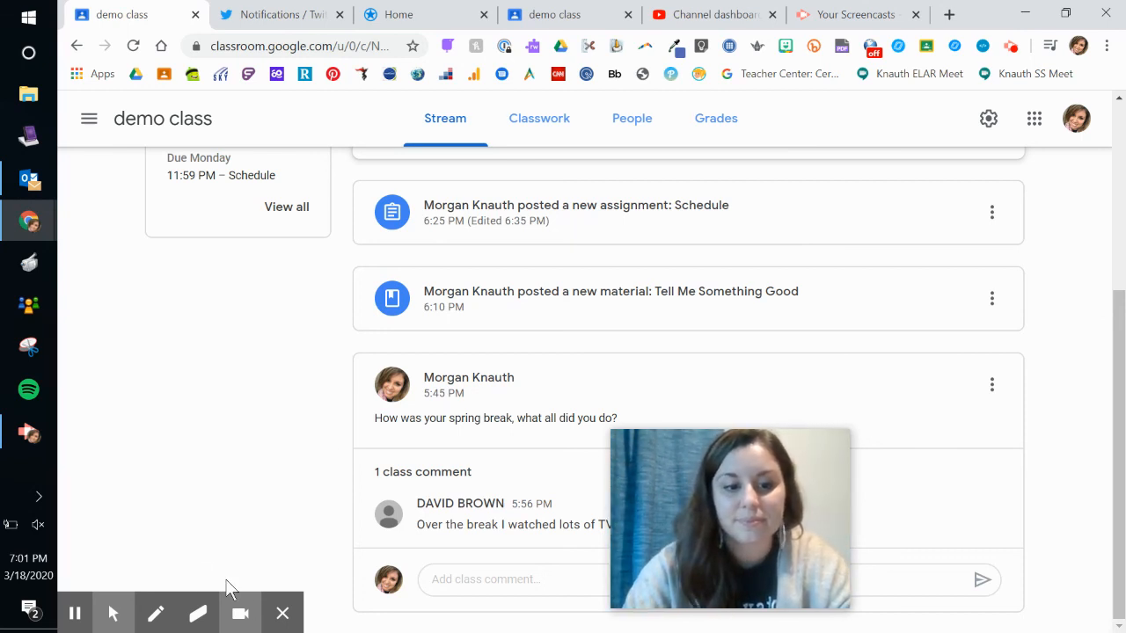
left_click(283, 613)
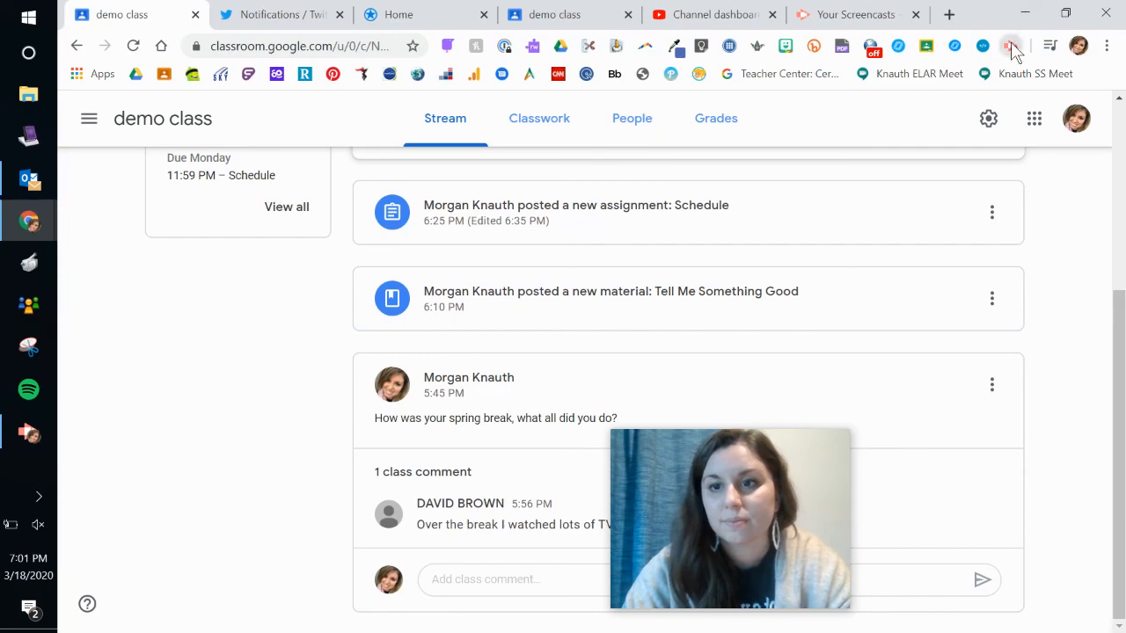